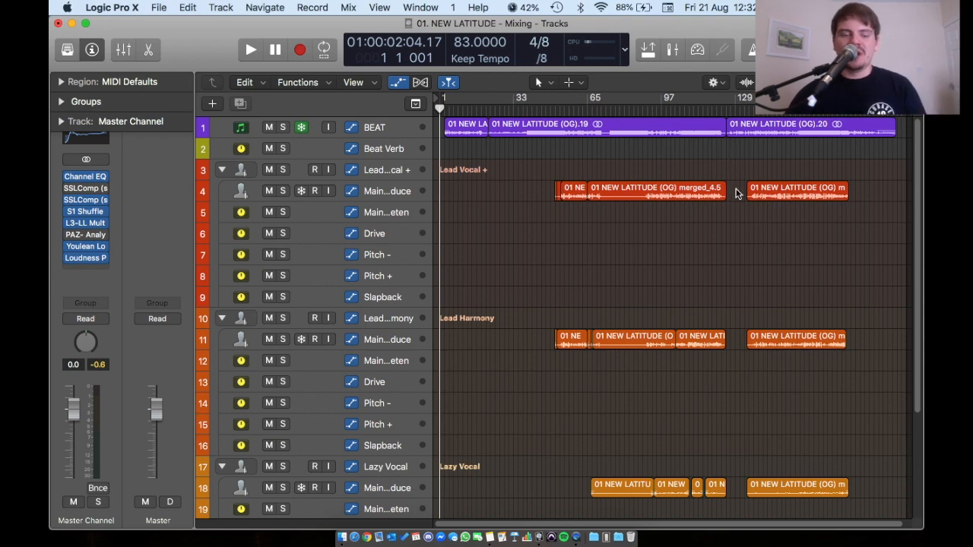
scroll(746, 193, "up", 3)
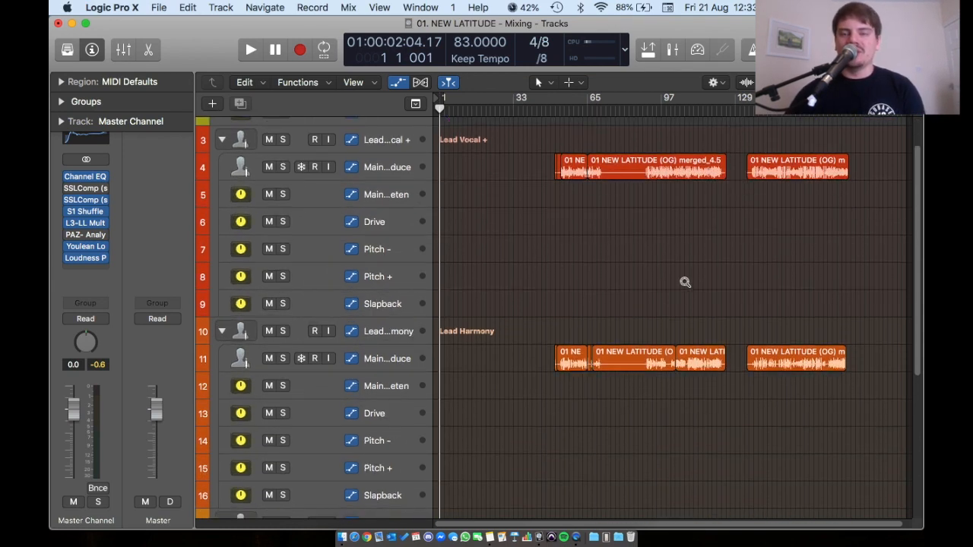
scroll(706, 274, "down", 2)
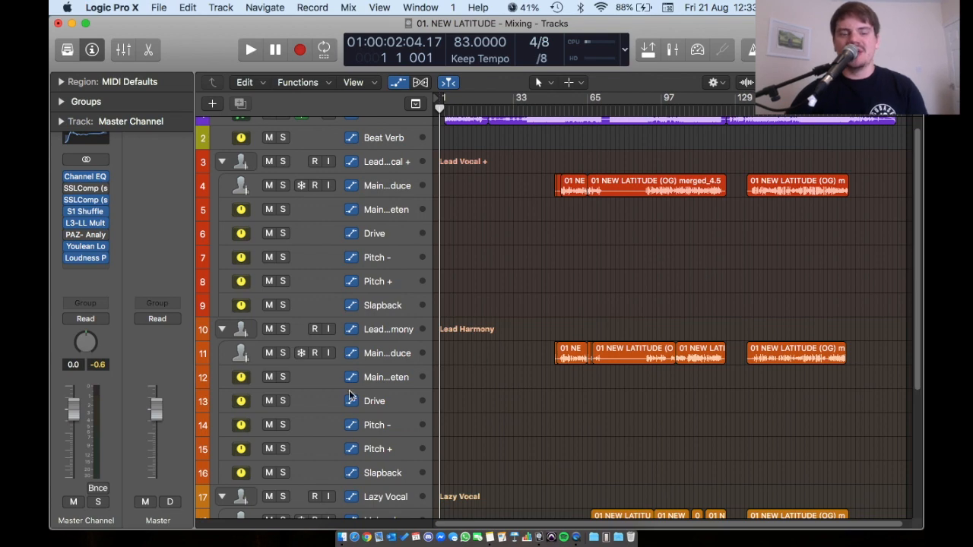
scroll(351, 396, "down", 5)
scroll(490, 222, "up", 6)
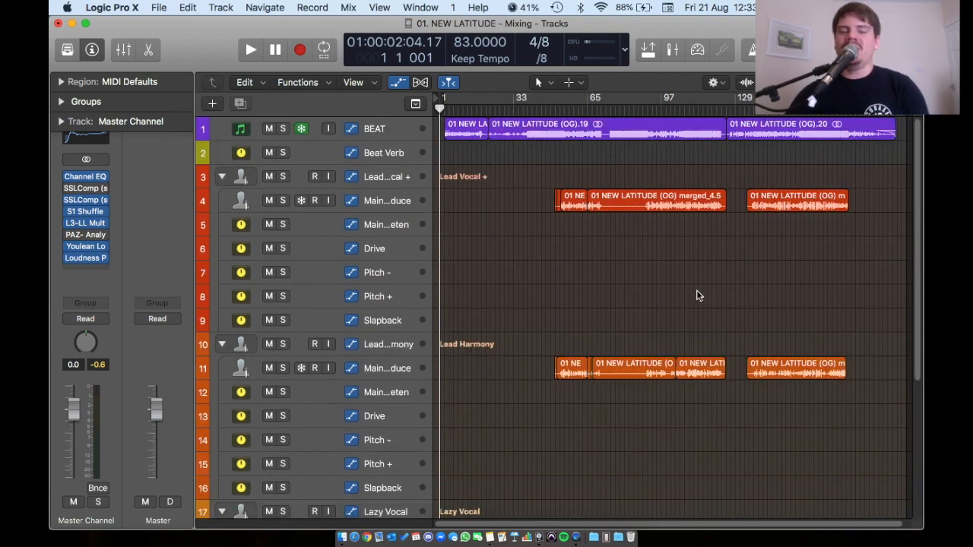
scroll(698, 295, "up", 4)
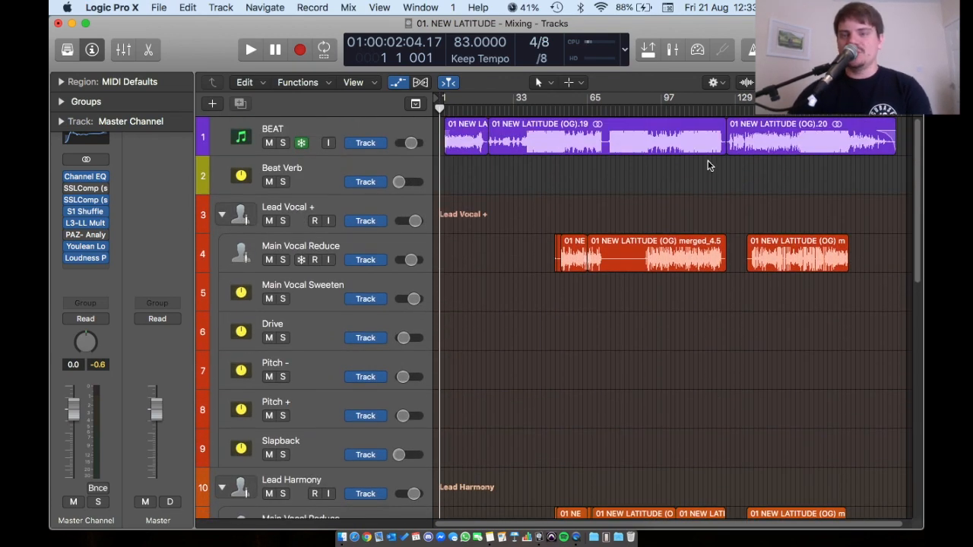
Step: Mute the Beat Verb track and play the song from about bar 115 to bar 132
left_click(707, 110)
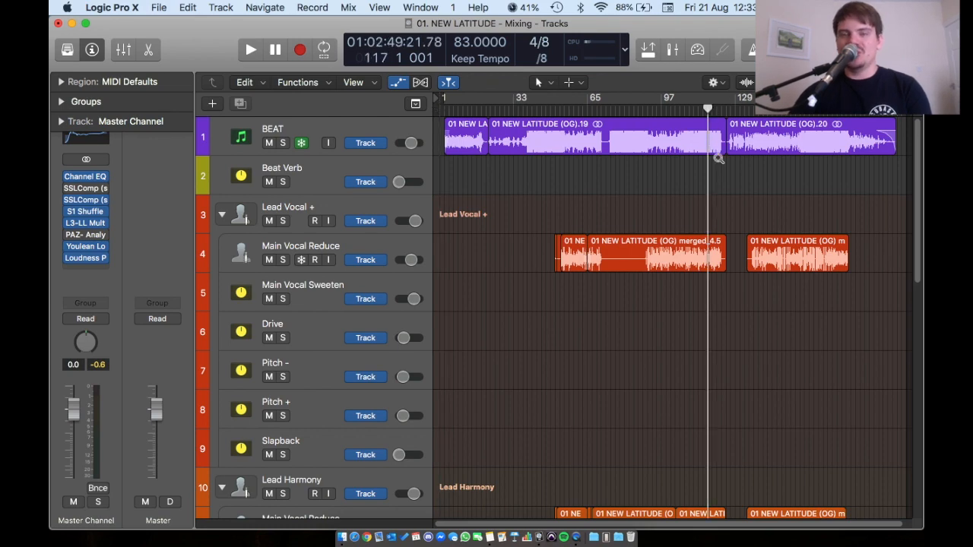
scroll(717, 158, "up", 8)
scroll(716, 163, "right", 3)
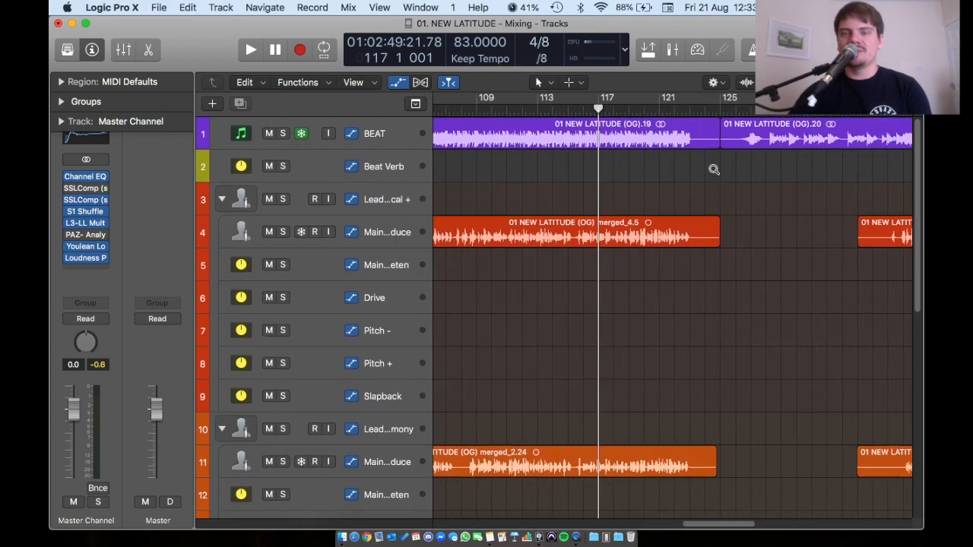
left_click(570, 111)
key("space")
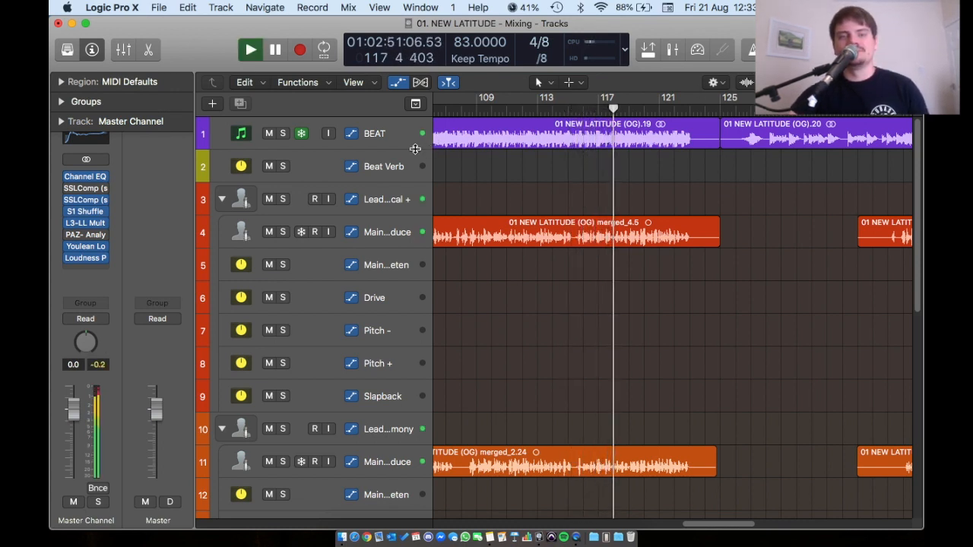
left_click(271, 165)
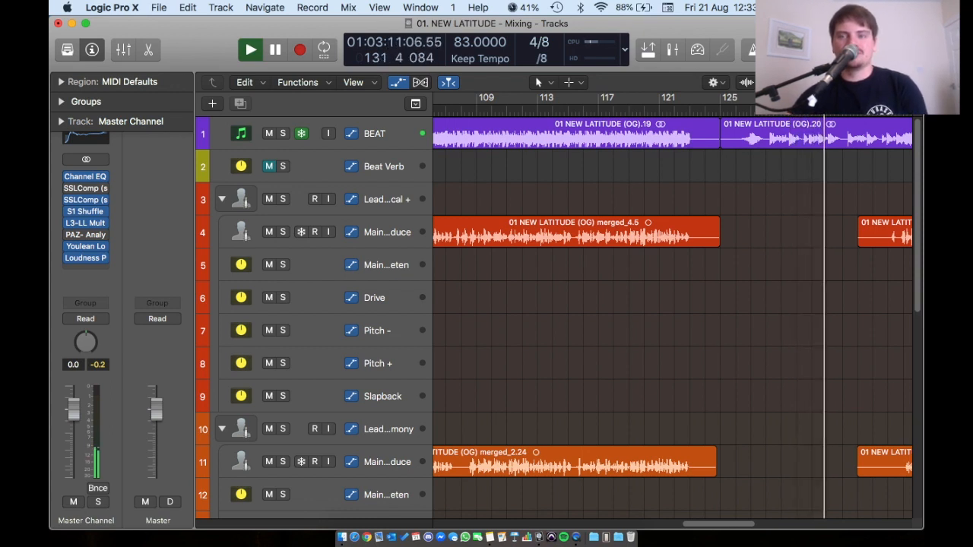
key("space")
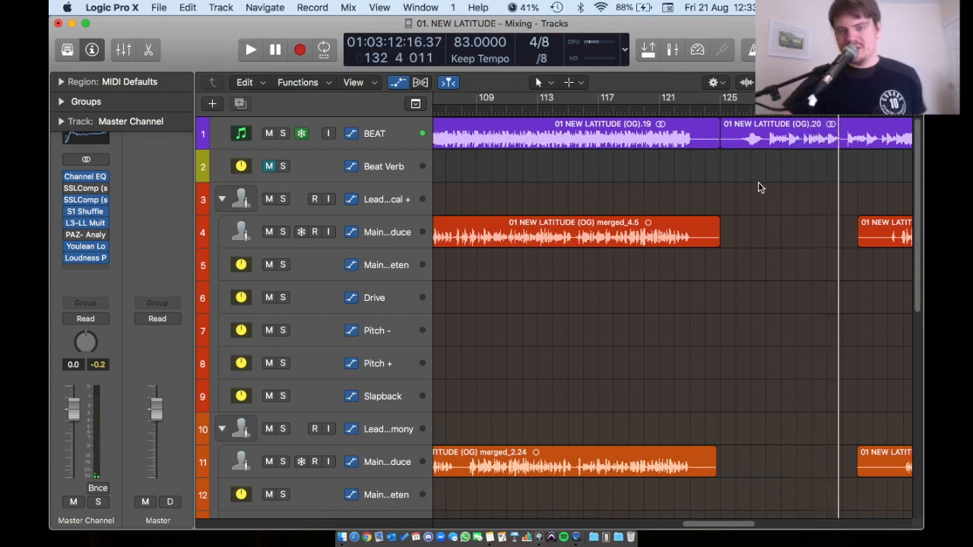
left_click(689, 105)
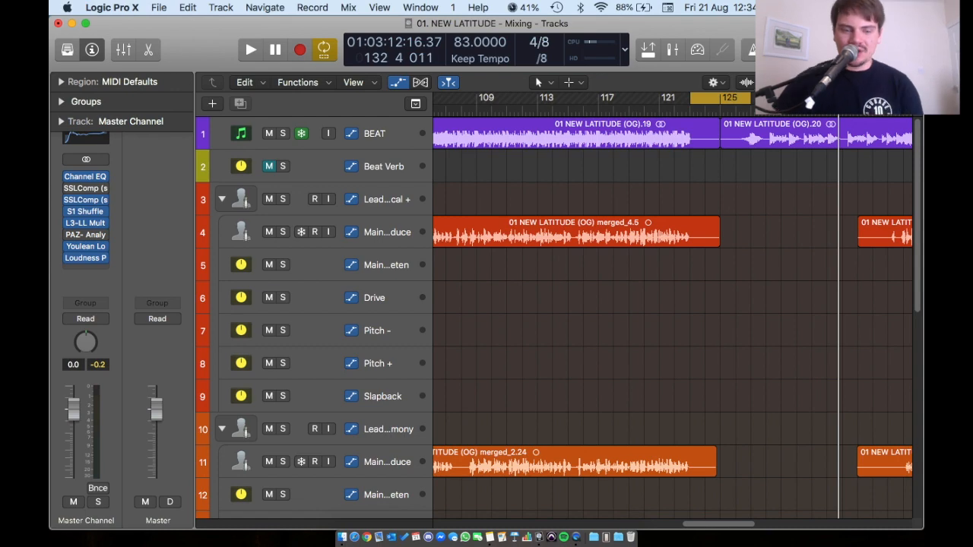
left_click(749, 95)
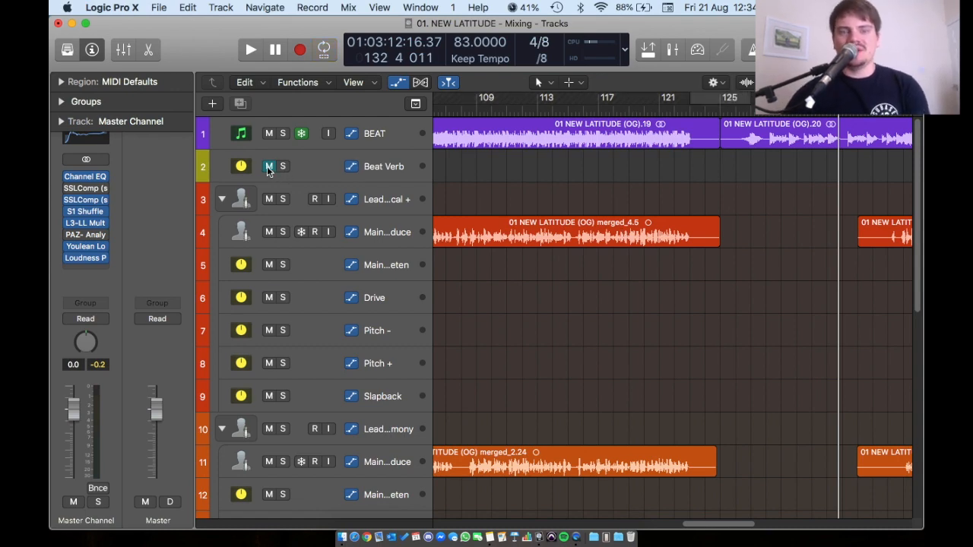
Step: Unmute and select the Beat Verb track, enlarge the track rows, and show the automation curves across the whole song
left_click(377, 170)
key("super+Down")
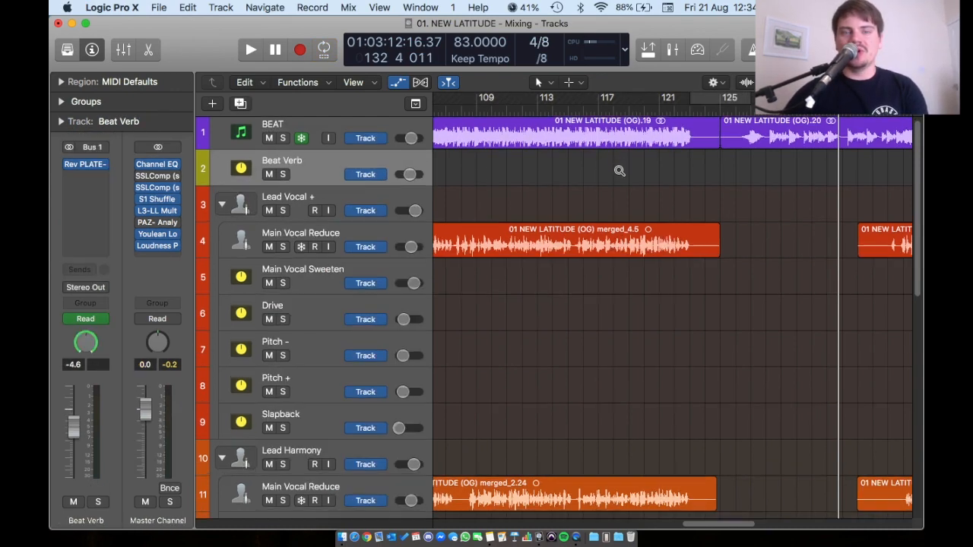
key("super+f")
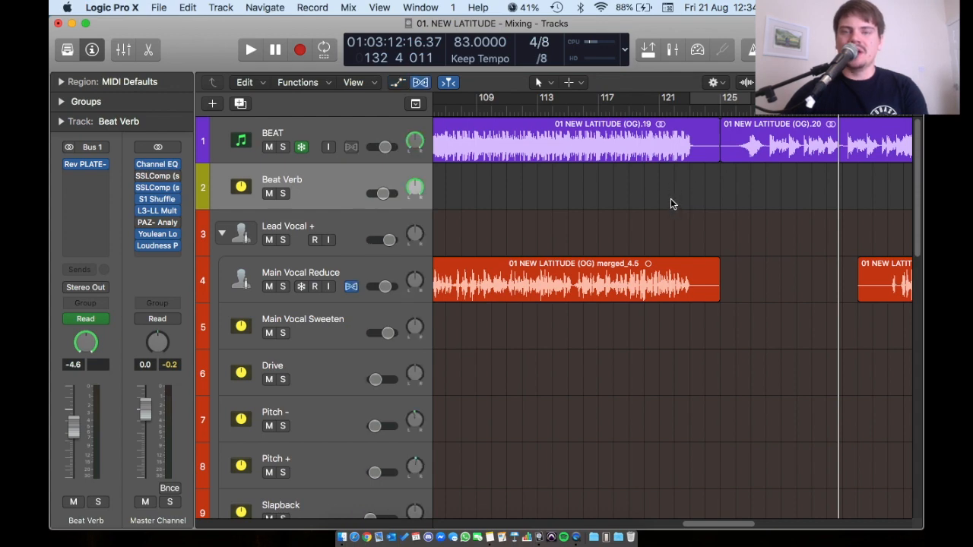
key("a")
key("super+Left")
key("super+Left")
key("super+Left")
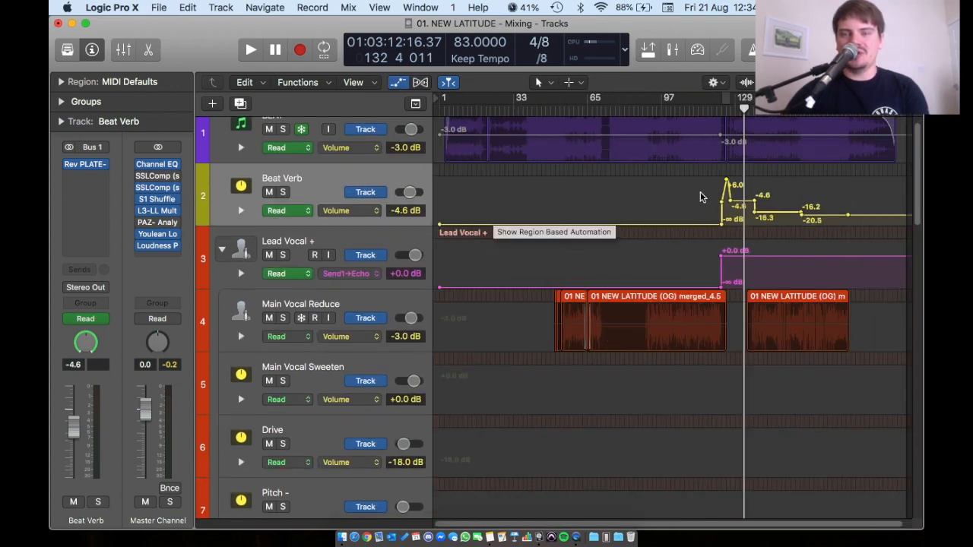
Step: Play from bar 121 to bar 129 to hear the Beat Verb volume automation through the transition at bar 125
key("super+Right")
key("super+Right")
key("super+Right")
scroll(572, 213, "up", 1)
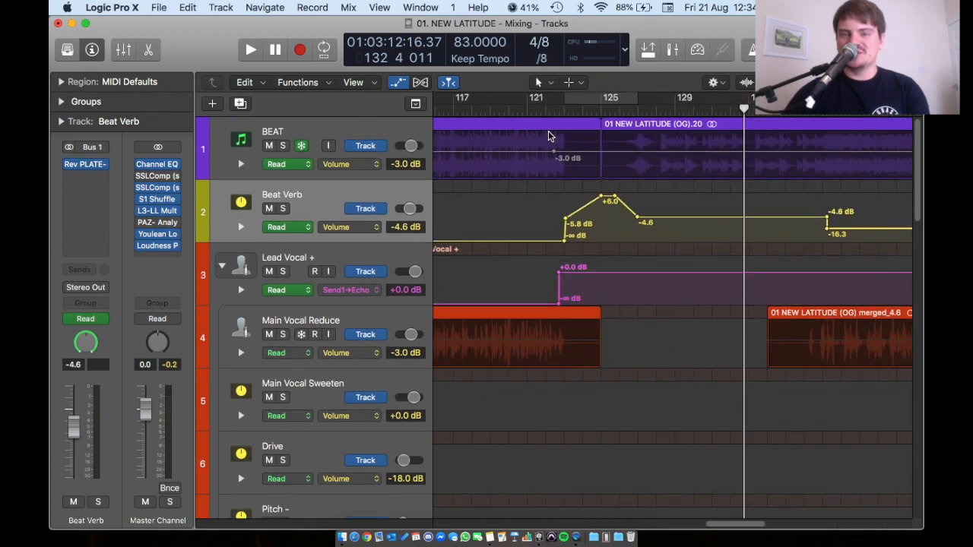
scroll(562, 223, "up", 3)
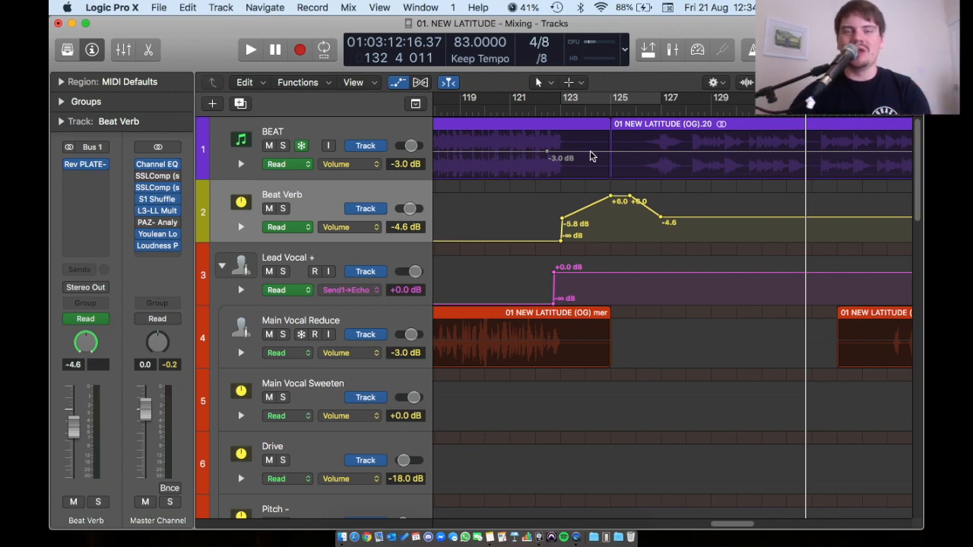
left_click(509, 112)
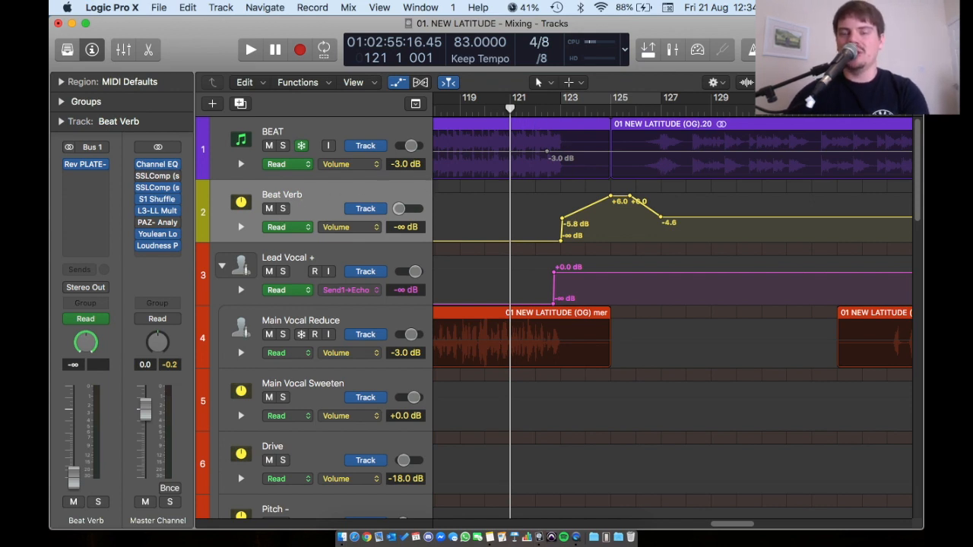
key("space")
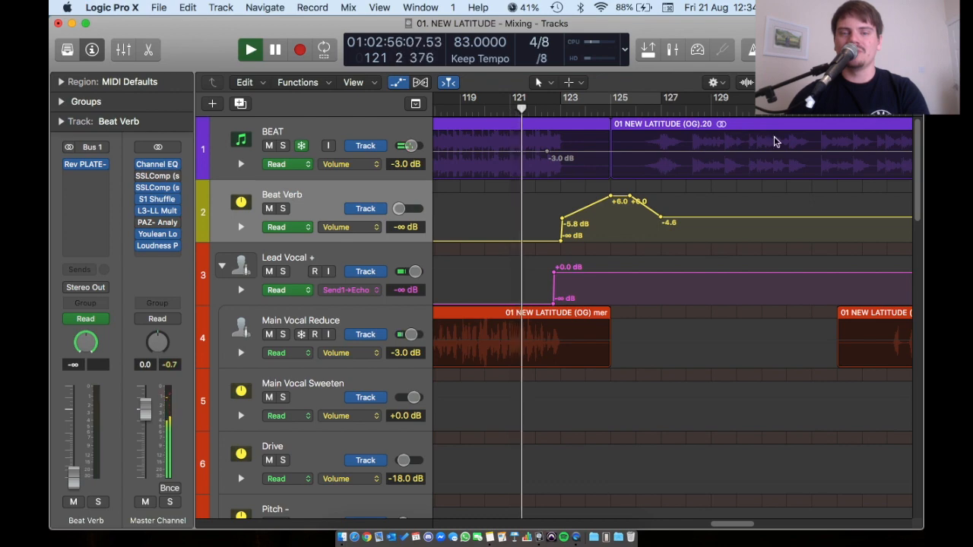
scroll(771, 148, "up", 4)
scroll(773, 148, "right", 2)
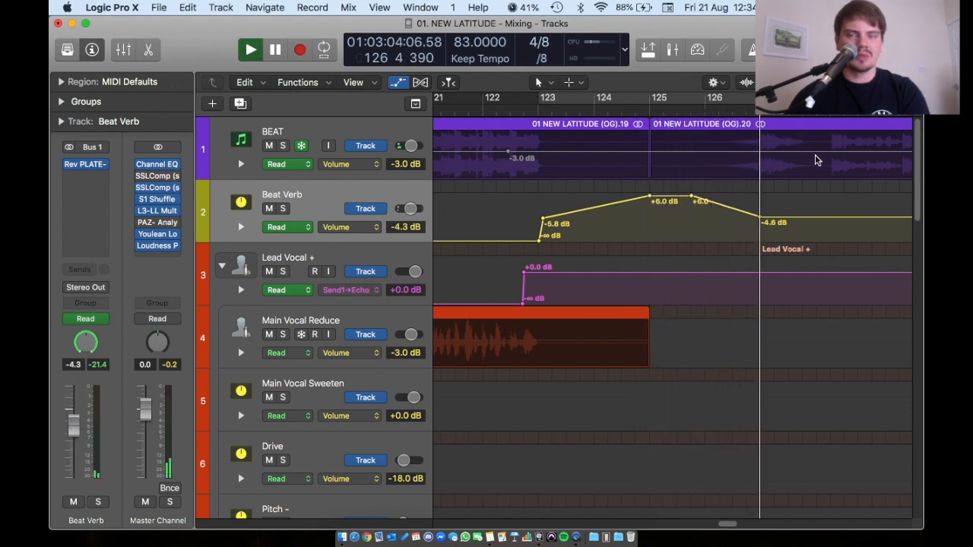
scroll(809, 160, "down", 5)
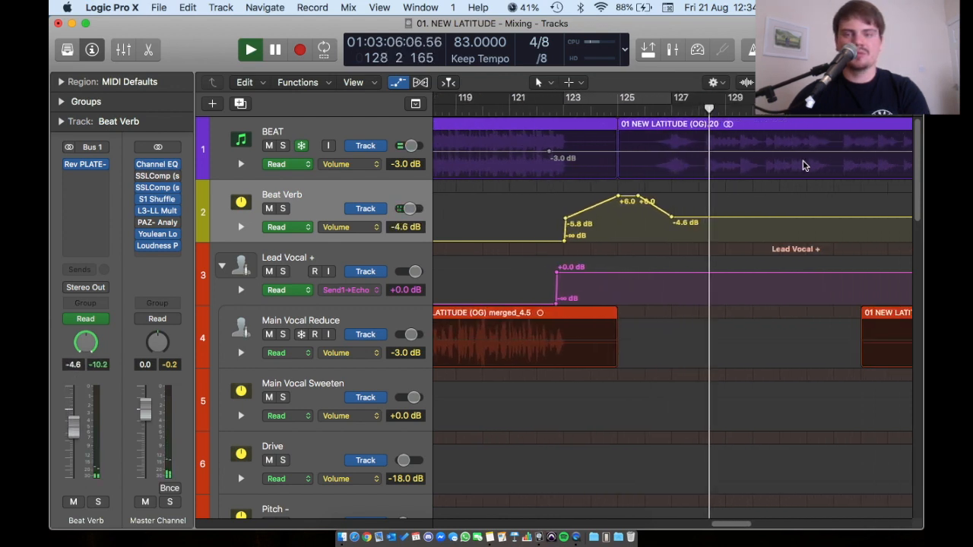
scroll(808, 159, "down", 3)
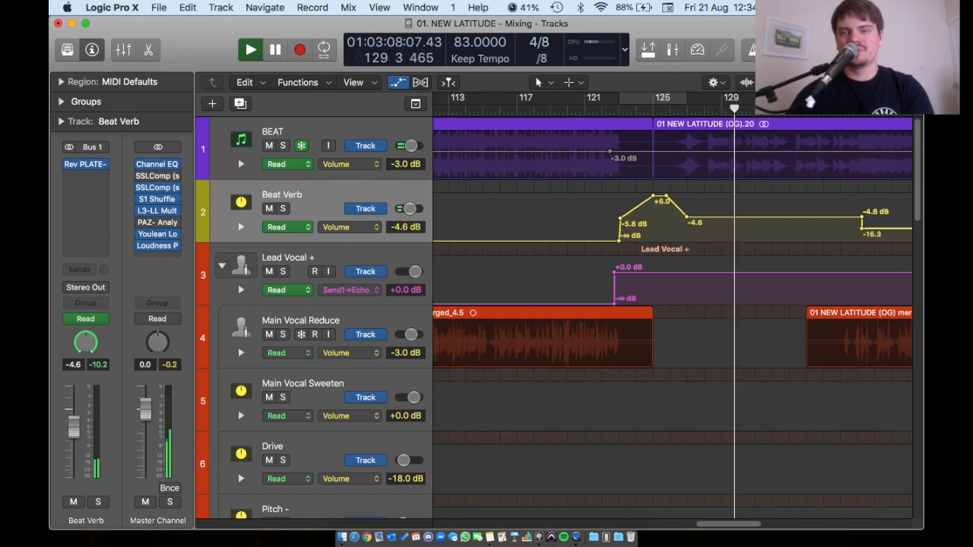
key("space")
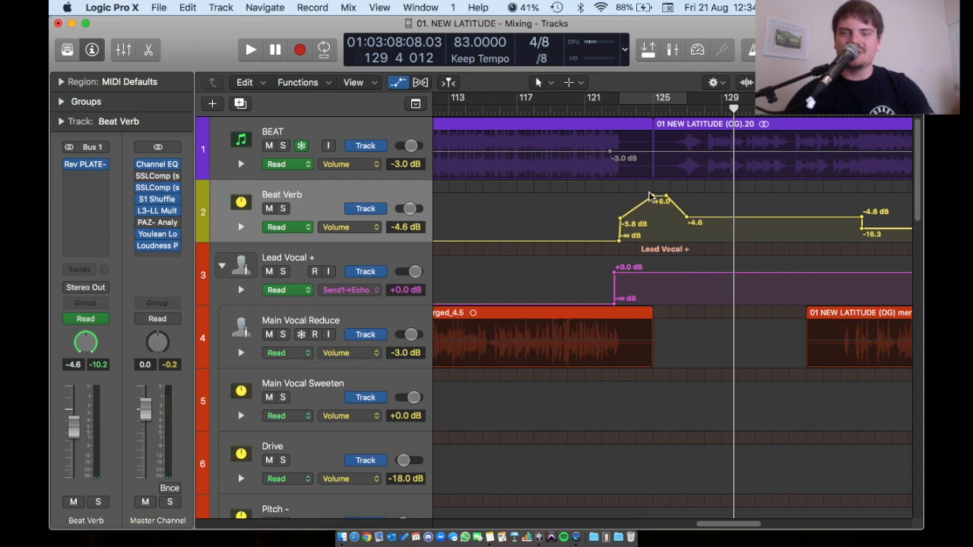
Step: Play from bar 128 while toggling the Beat Verb track's mute to compare the beat with and without reverb, leaving it unmuted
scroll(663, 192, "up", 3)
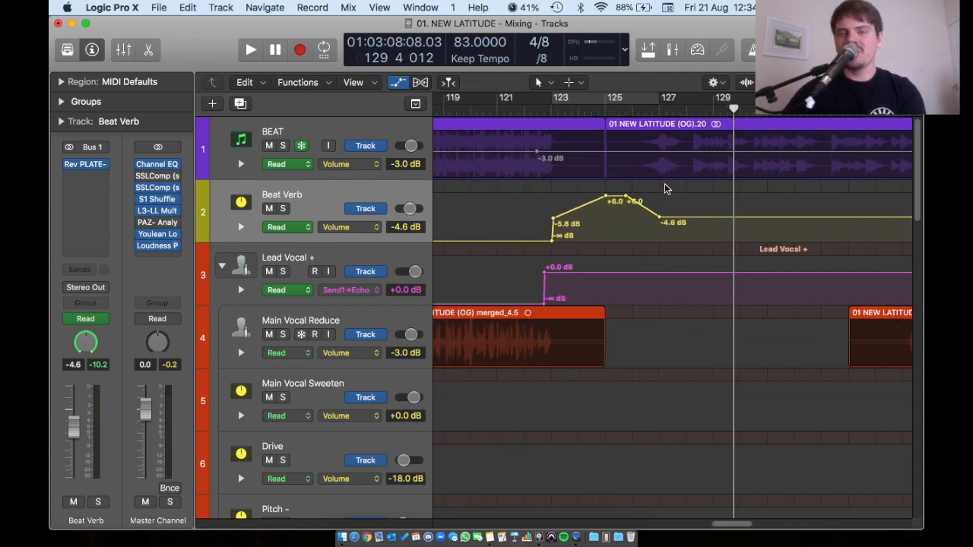
scroll(665, 195, "right", 2)
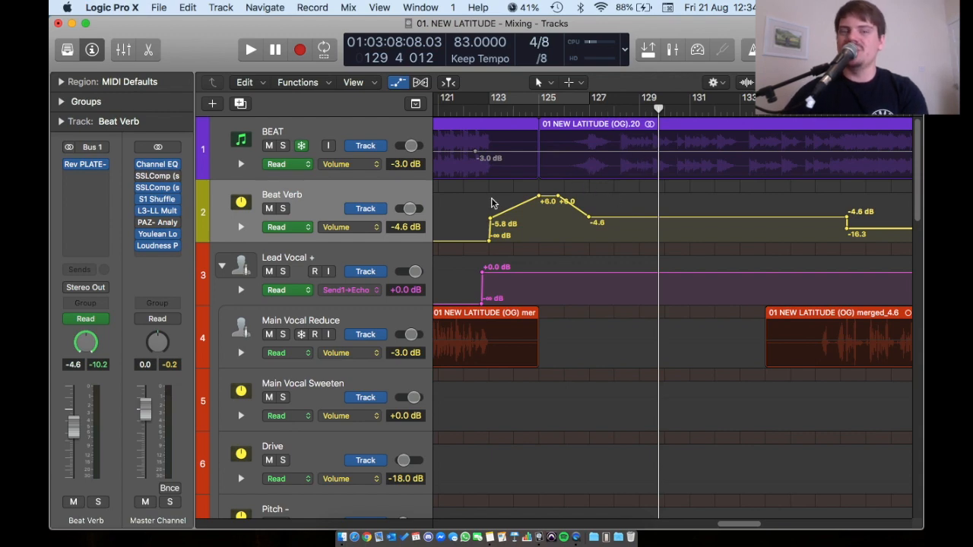
scroll(626, 184, "right", 2)
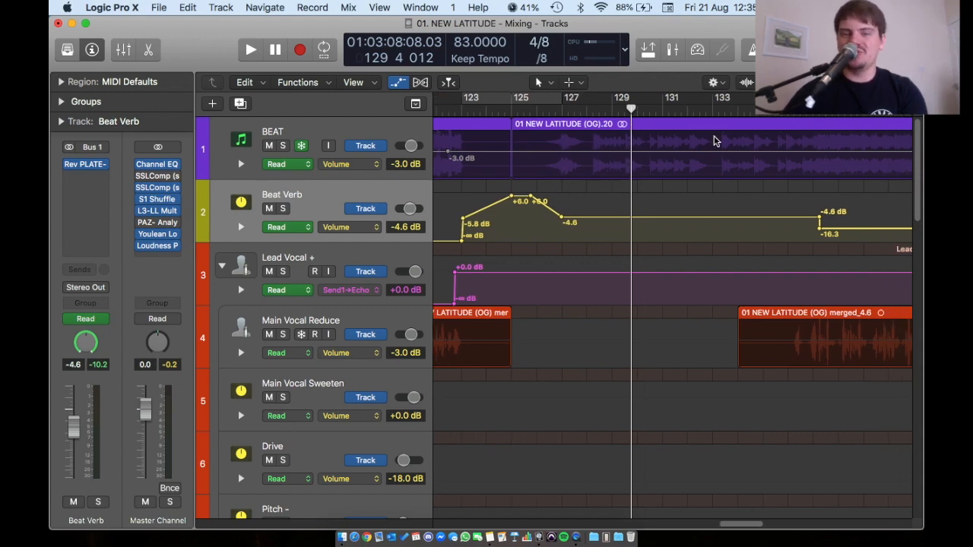
scroll(623, 169, "down", 2)
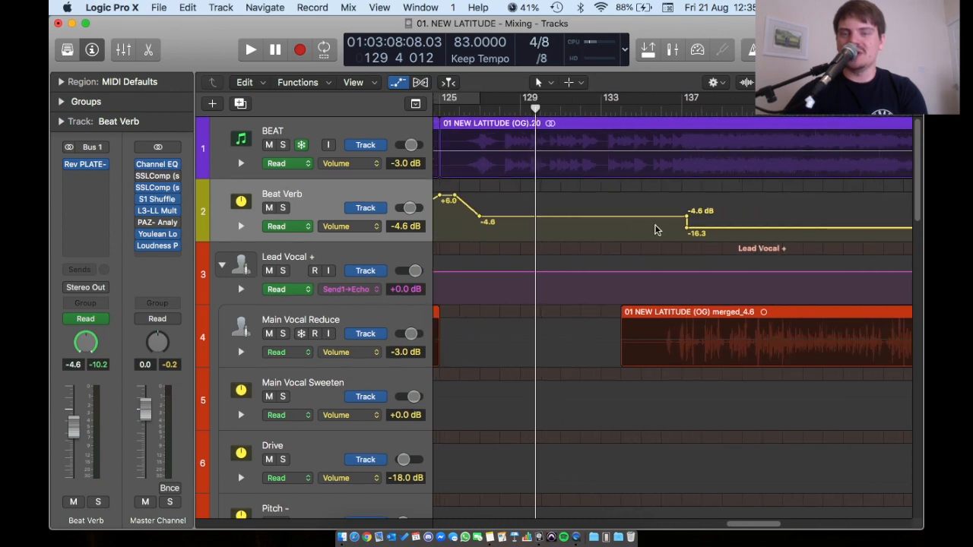
scroll(586, 197, "up", 2)
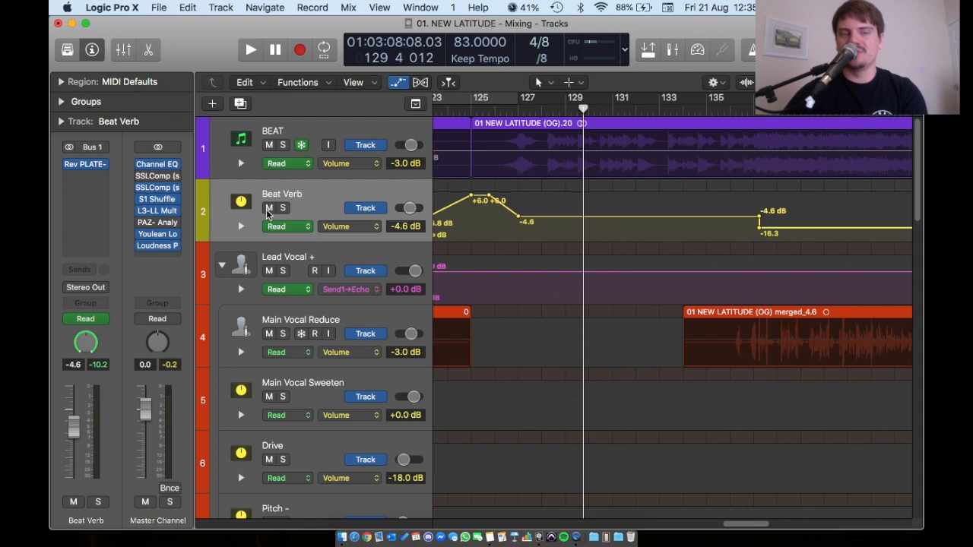
left_click(543, 106)
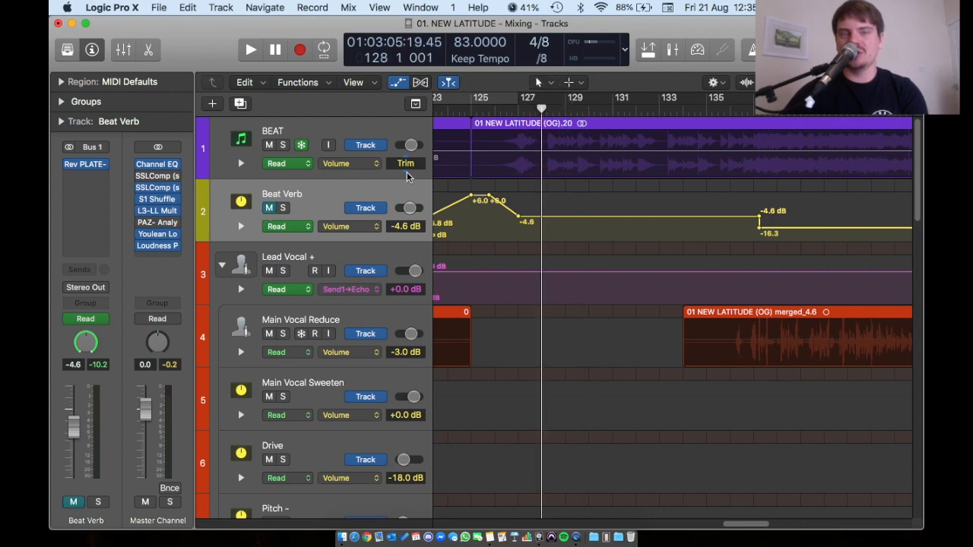
key("space")
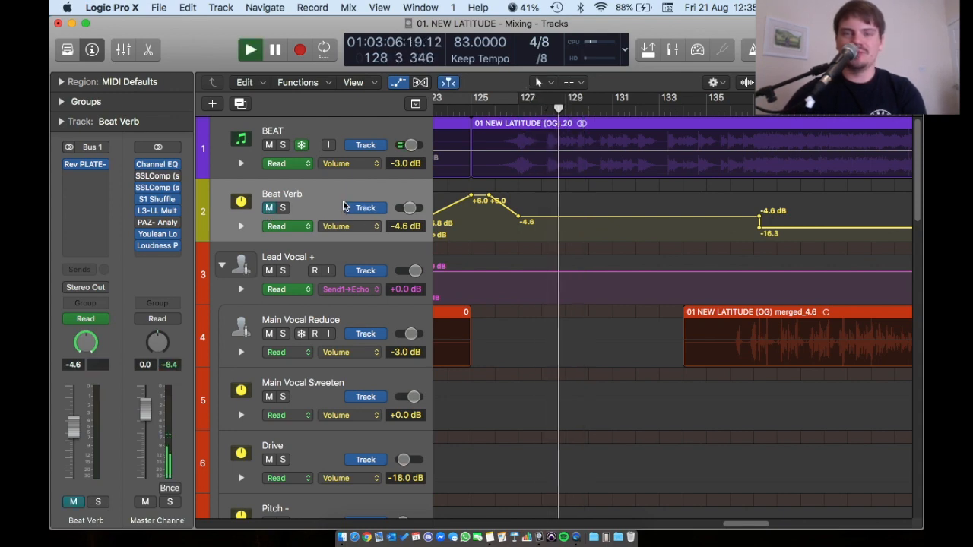
left_click(268, 209)
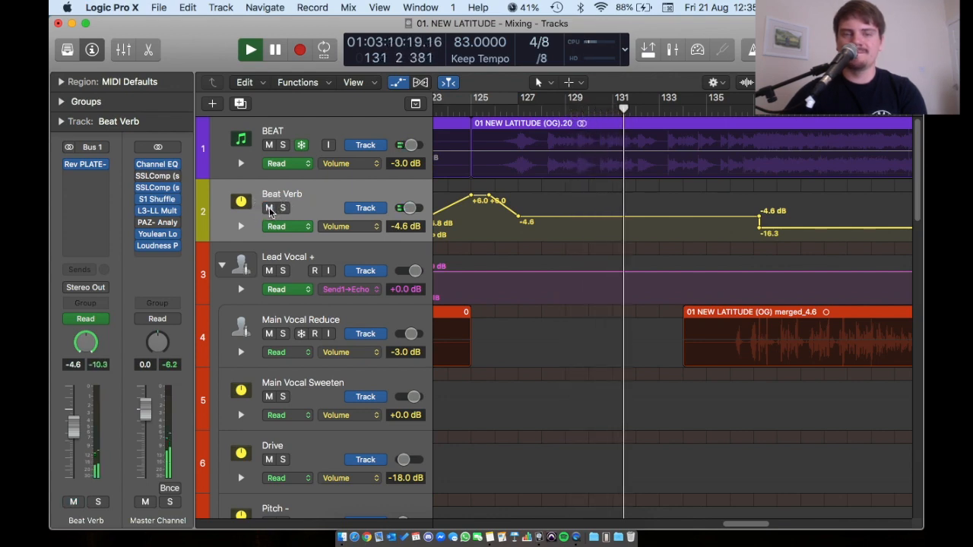
left_click(269, 209)
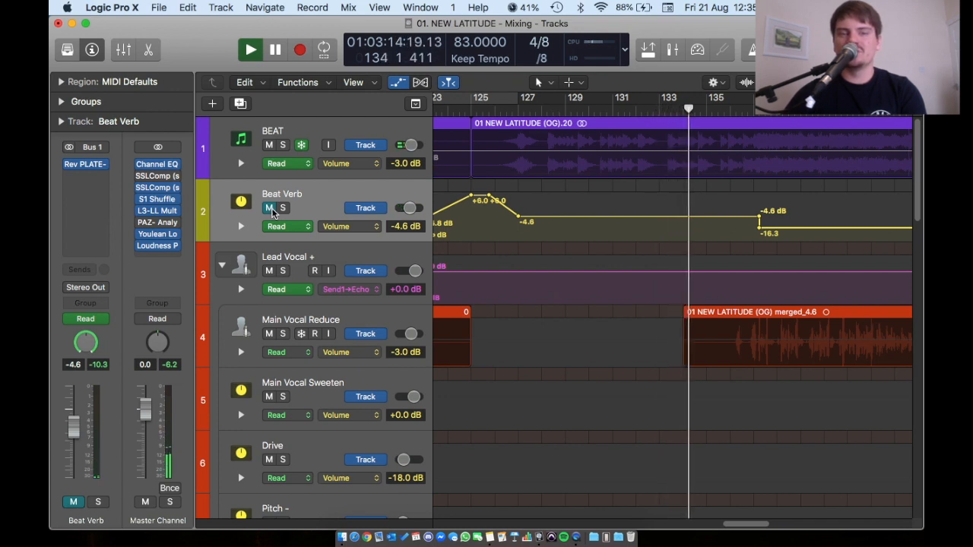
left_click(269, 208)
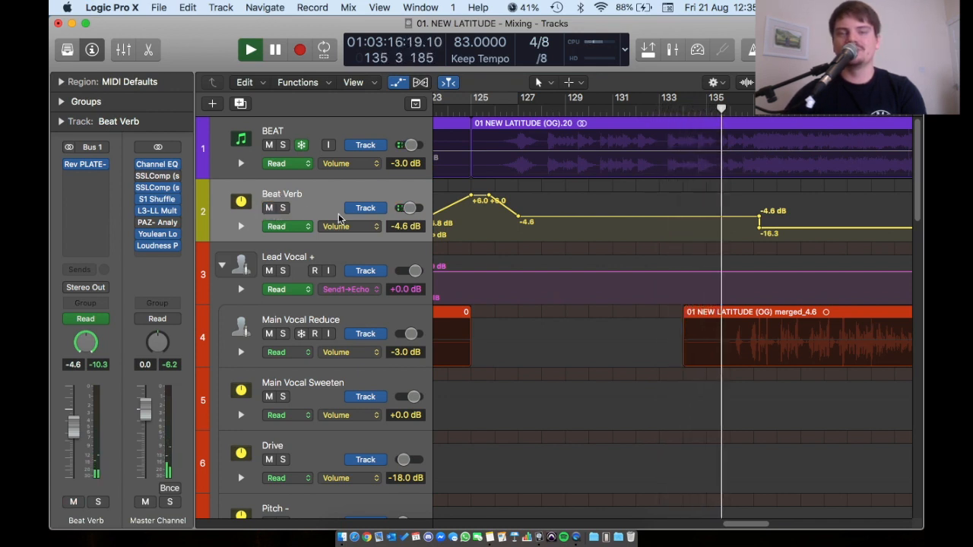
Step: Continue playback past the Beat Verb volume drop at bar 137 and stop at bar 139
scroll(533, 196, "right", 3)
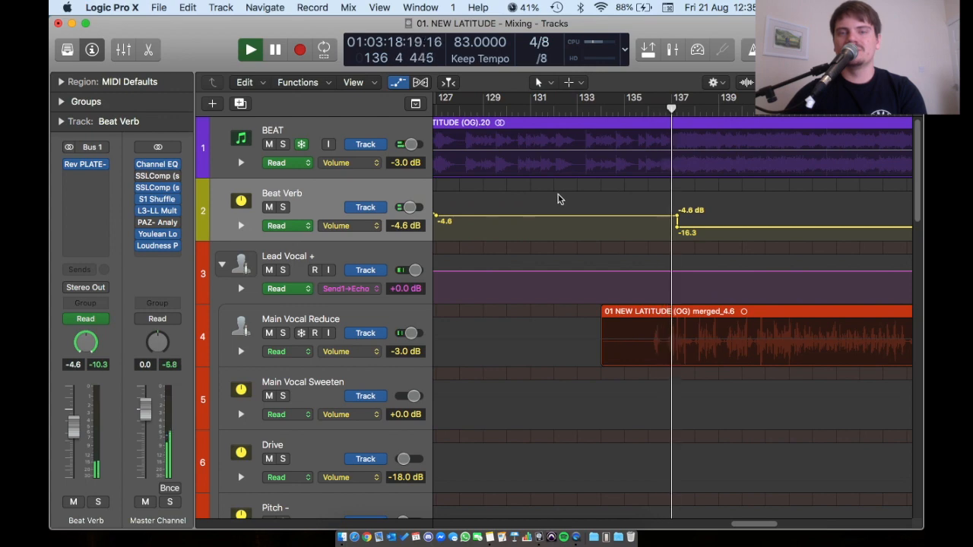
key("super+Left")
key("super+Left")
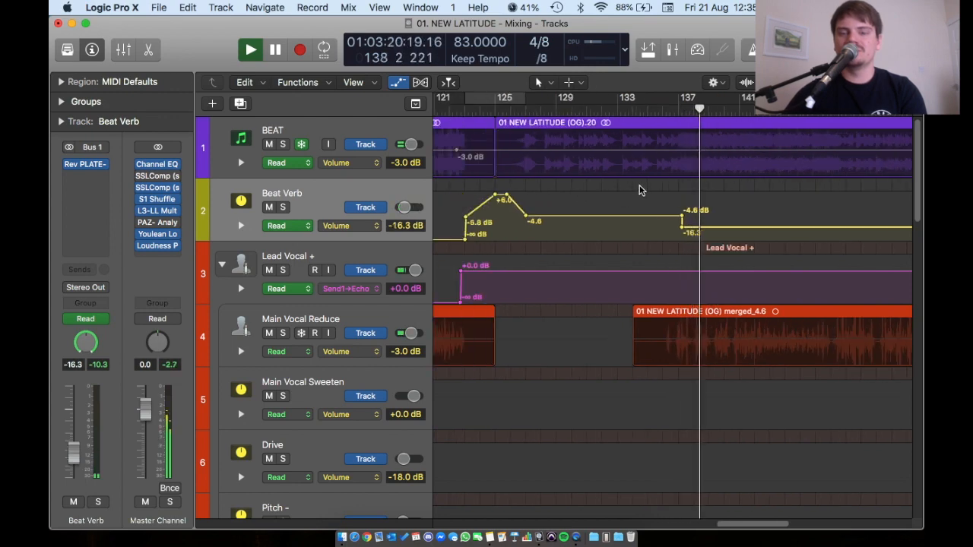
key("space")
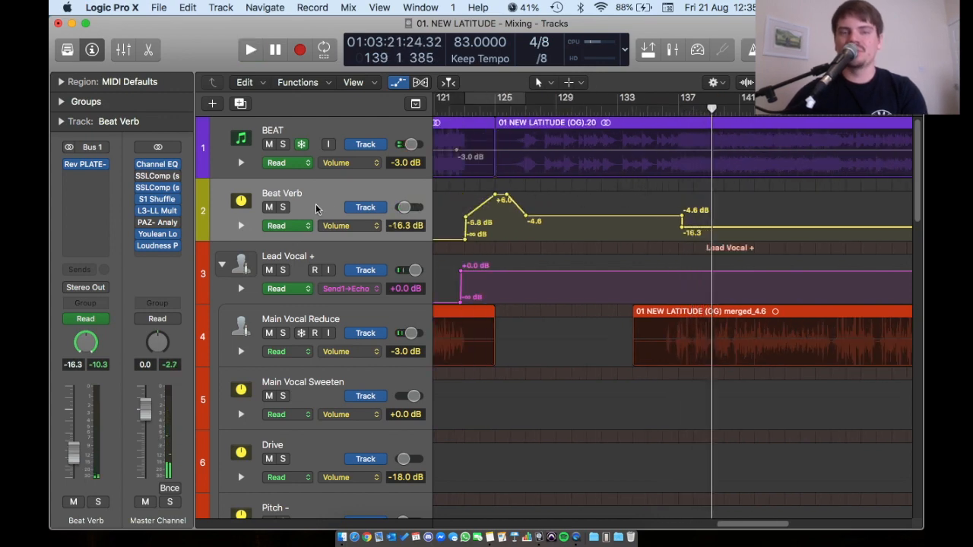
Step: Examine the Beat Verb volume curve to the end of the song and place the playhead at bar 155
scroll(663, 206, "down", 5)
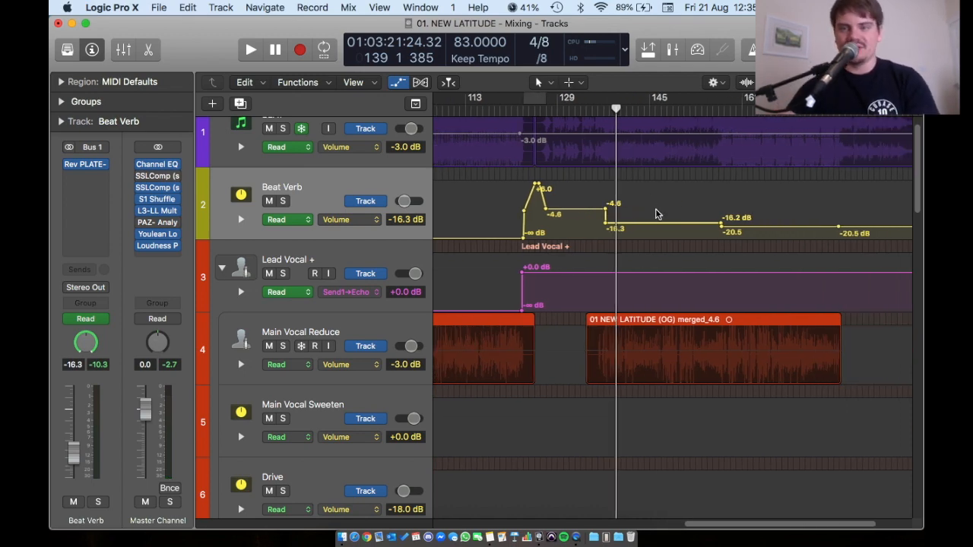
scroll(658, 212, "right", 3)
scroll(655, 218, "up", 1)
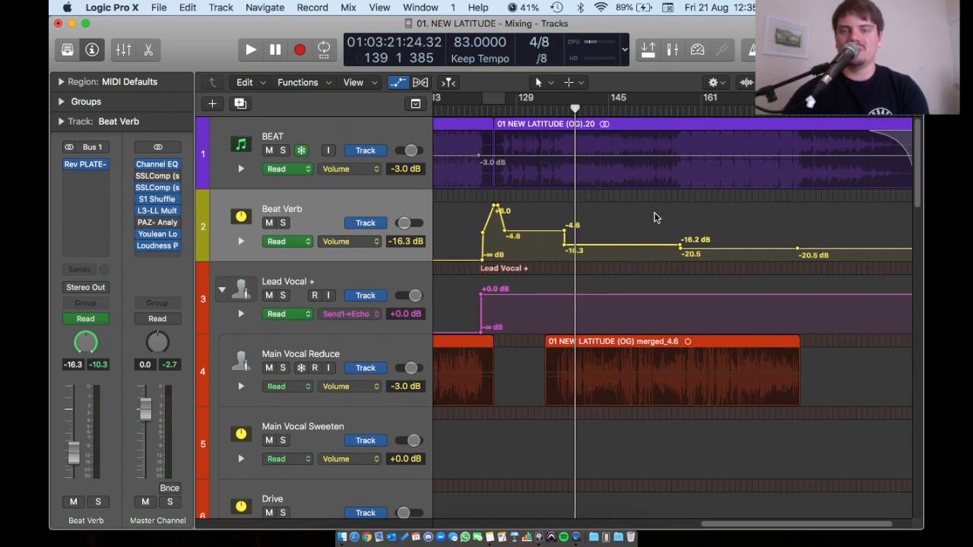
scroll(652, 218, "right", 3)
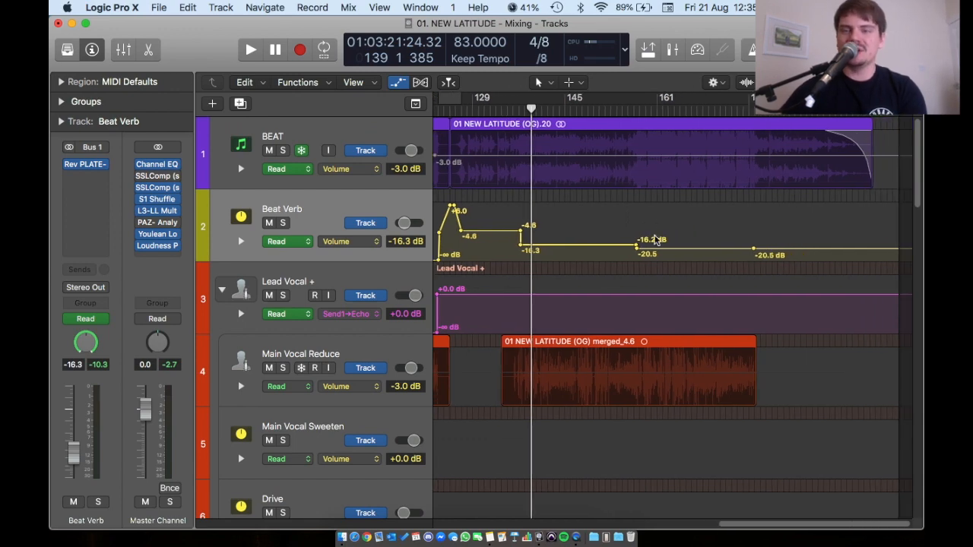
scroll(648, 225, "up", 5)
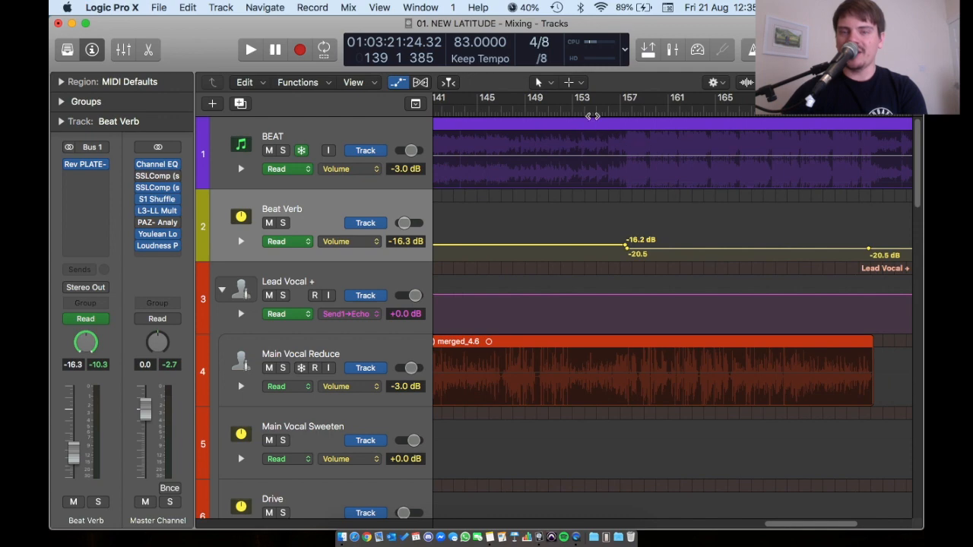
left_click(593, 114)
Step: Restore the automation curves and play from bar 154 to hear the Beat Verb volume drop at bar 157
key("cmd+f")
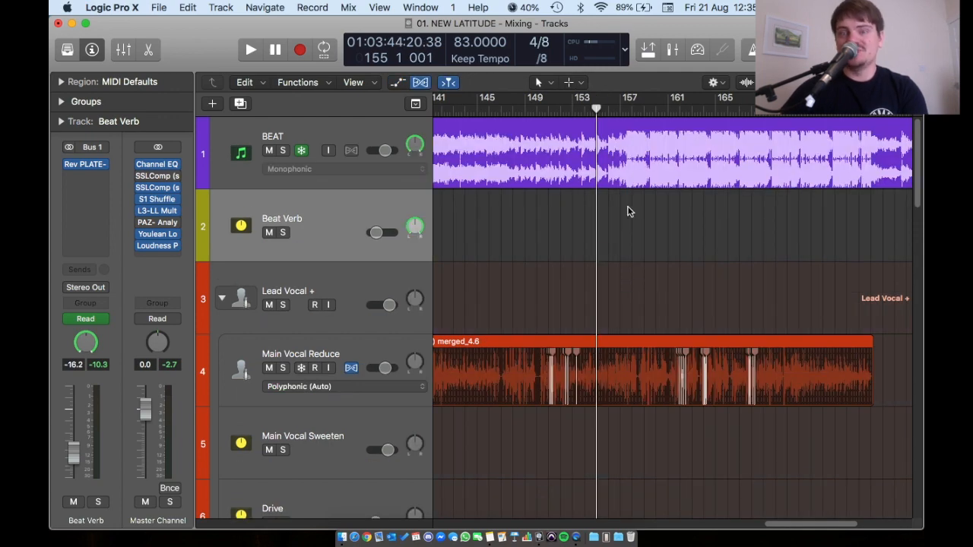
key("a")
key("super+Right")
key("super+Down")
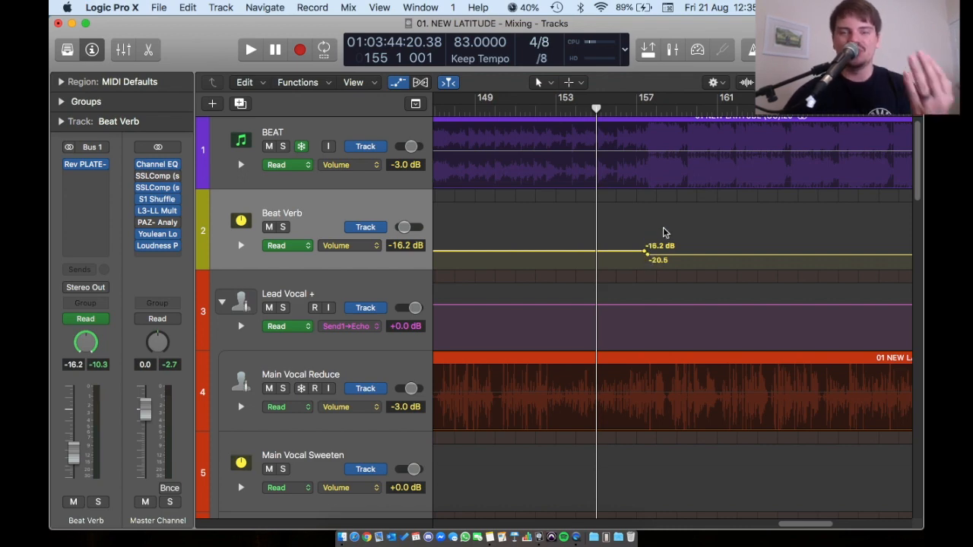
scroll(645, 185, "right", 3)
scroll(646, 185, "up", 1)
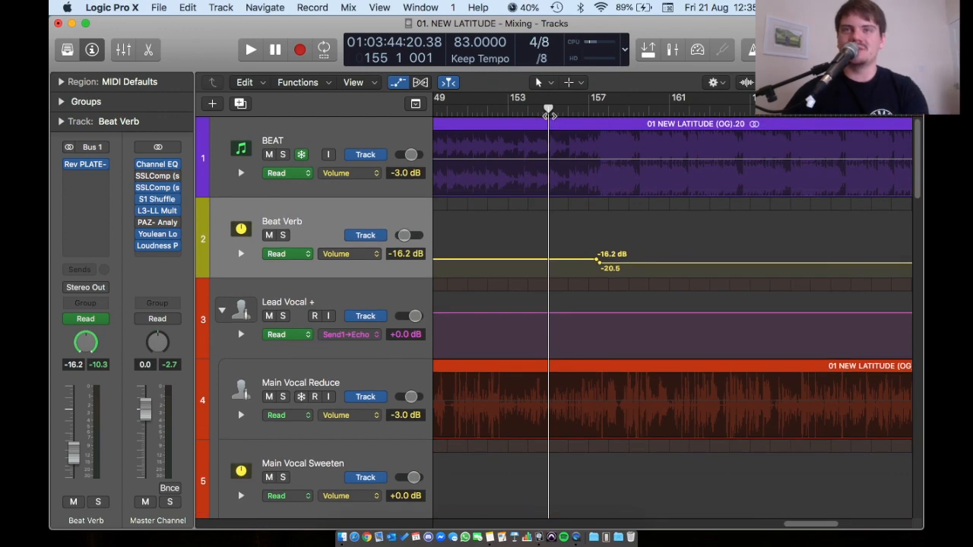
key("comma")
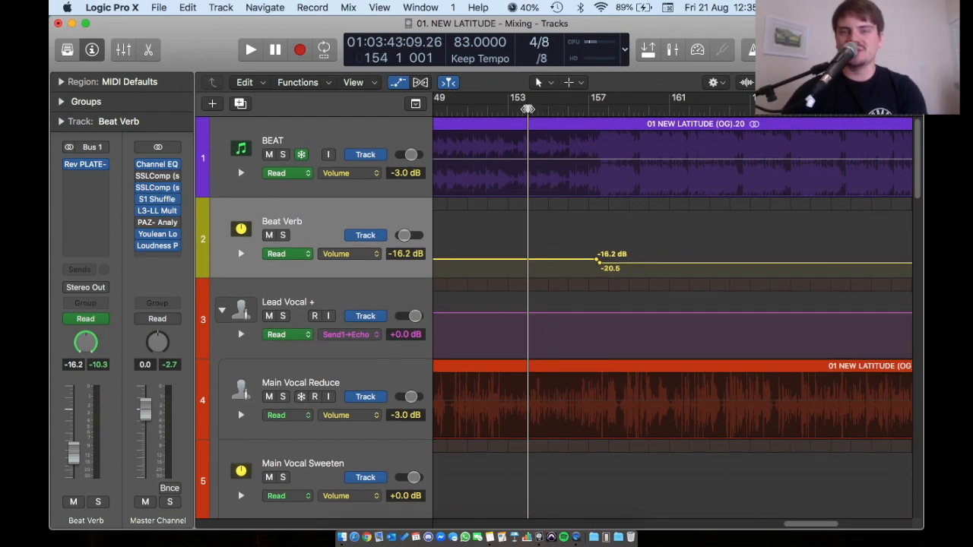
key("space")
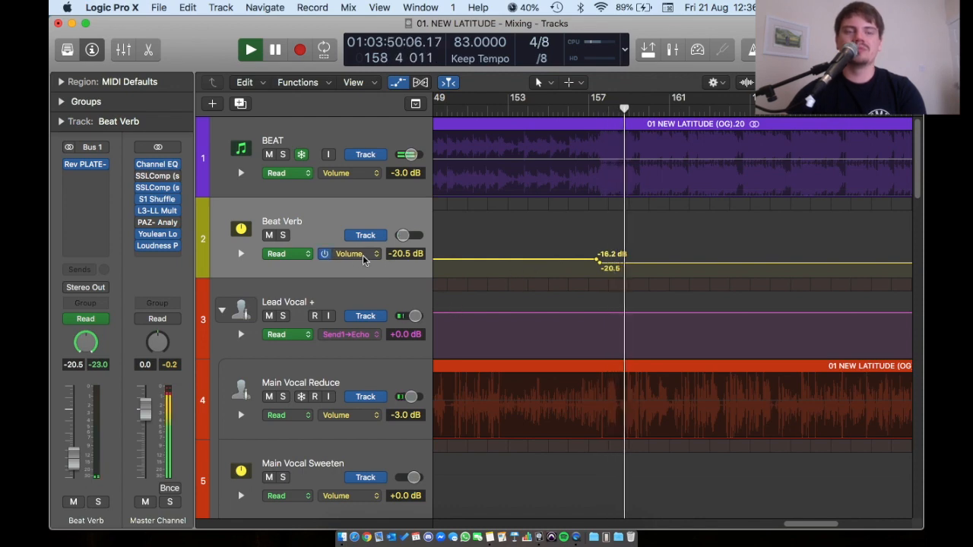
Step: Solo the BEAT track during playback and toggle Beat Verb's solo and mute to compare the beat with and without reverb, leaving both soloed
left_click(282, 154)
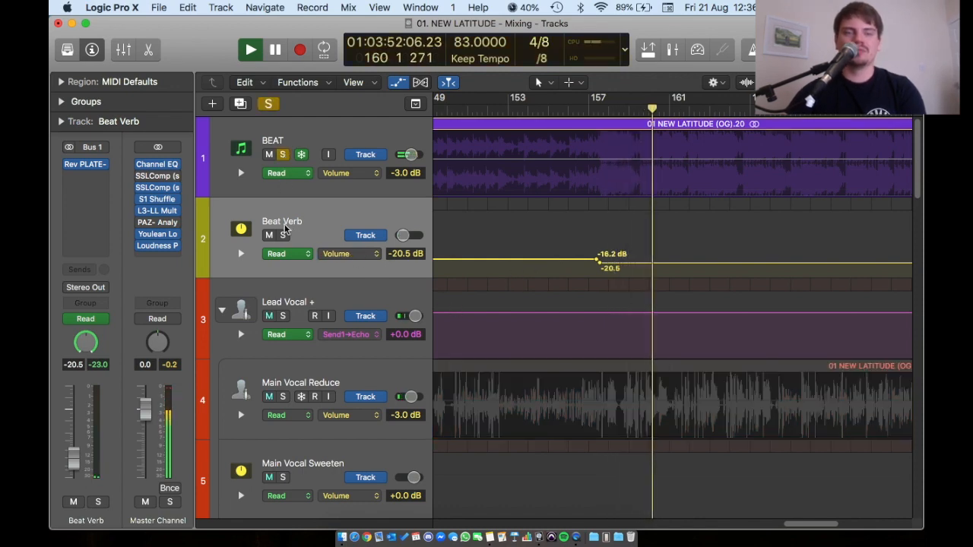
left_click(282, 236)
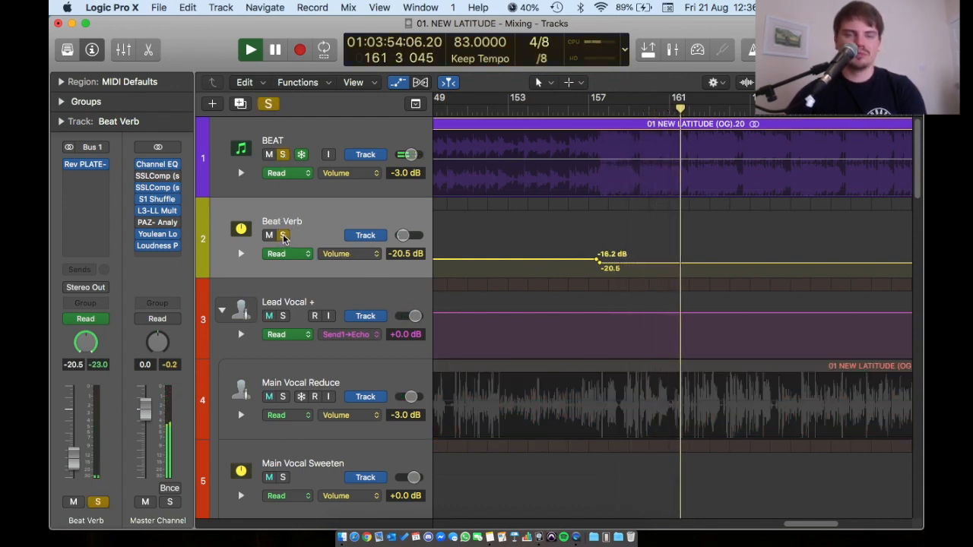
left_click(283, 236)
left_click(270, 236)
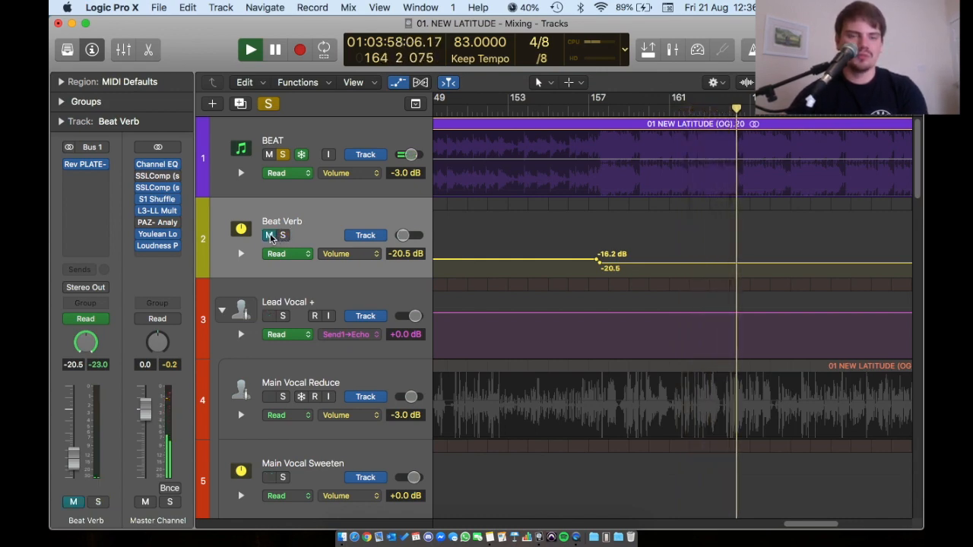
left_click(270, 236)
left_click(282, 236)
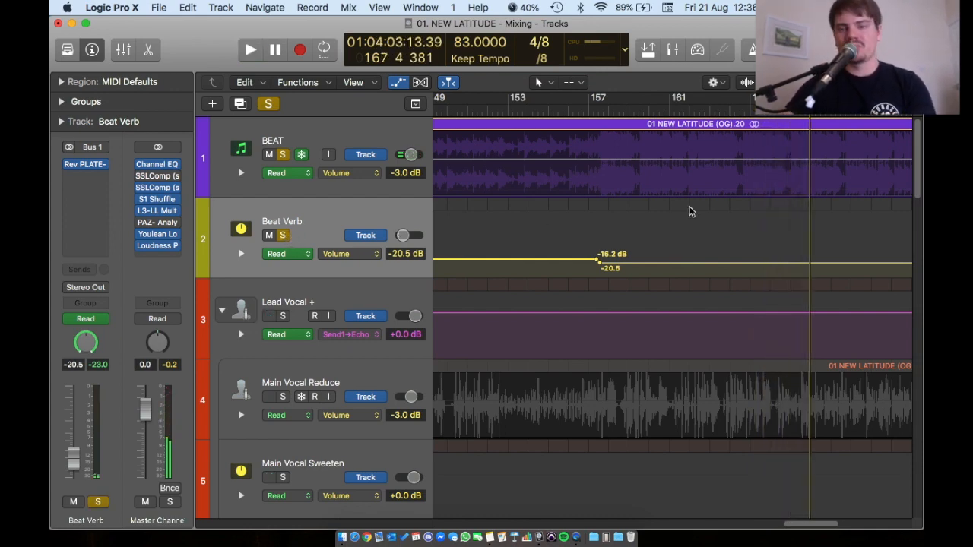
Step: Clear the solos on BEAT and Beat Verb and return the playhead to bar 121
key("super+Left")
key("super+Left")
key("super+Up")
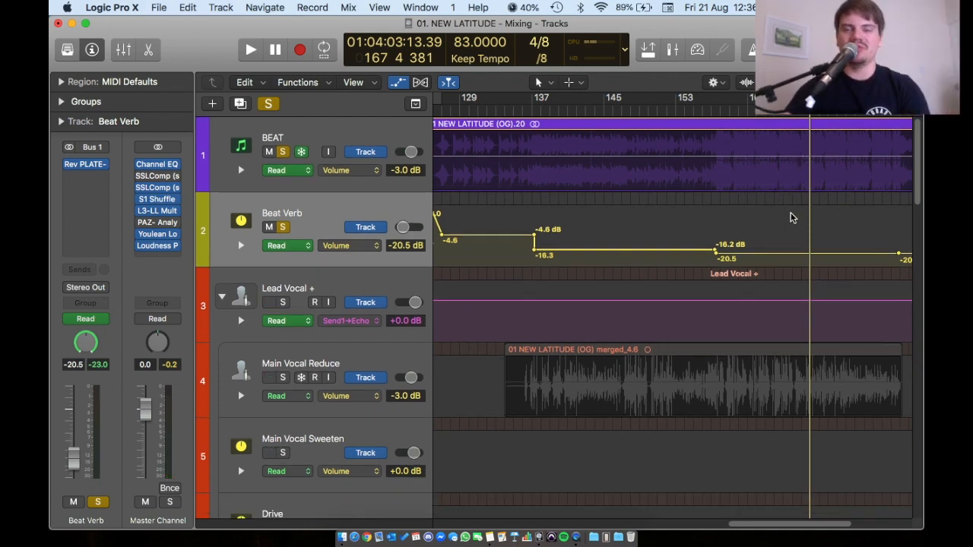
key("super+Left")
scroll(736, 223, "left", 5)
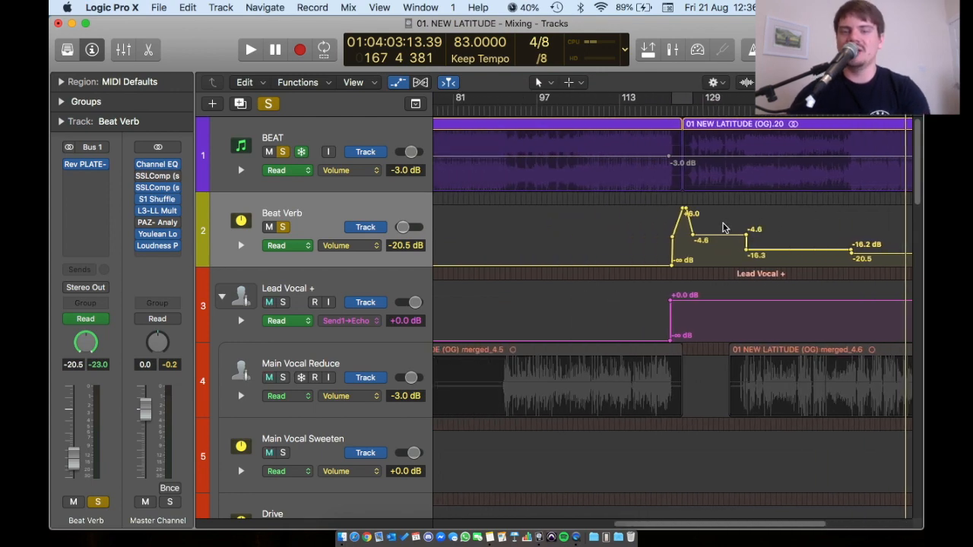
left_click(283, 152)
left_click(690, 109)
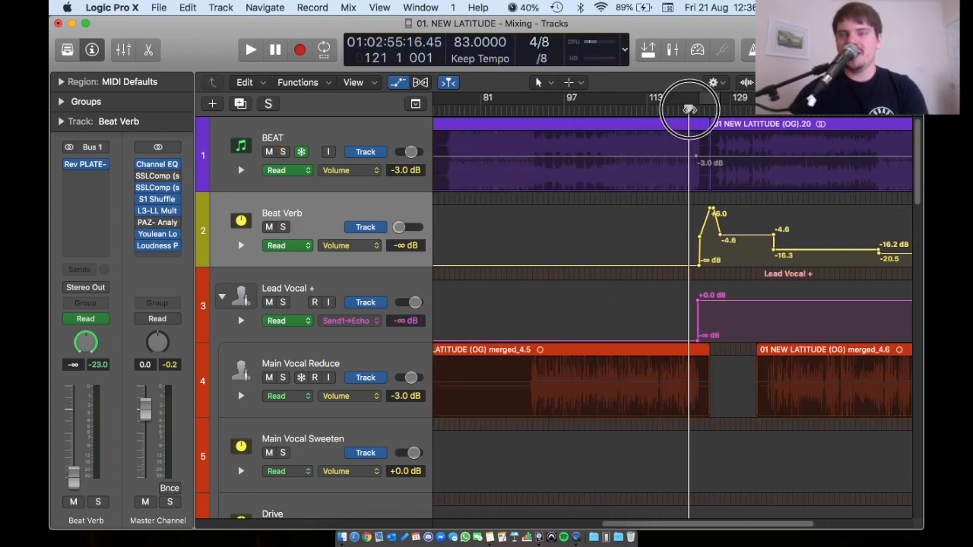
Step: Examine the Beat Verb volume curve and the Lead Vocal + echo send automation around bars 123 to 127
key("super+Right")
key("super+Right")
key("super+Right")
key("super+Right")
scroll(733, 144, "right", 5)
scroll(648, 197, "down", 5)
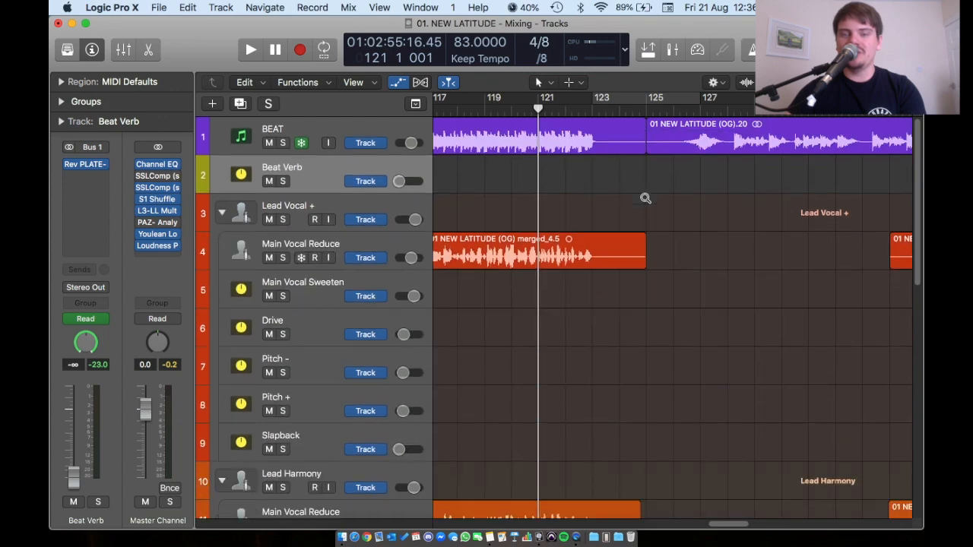
scroll(630, 190, "up", 4)
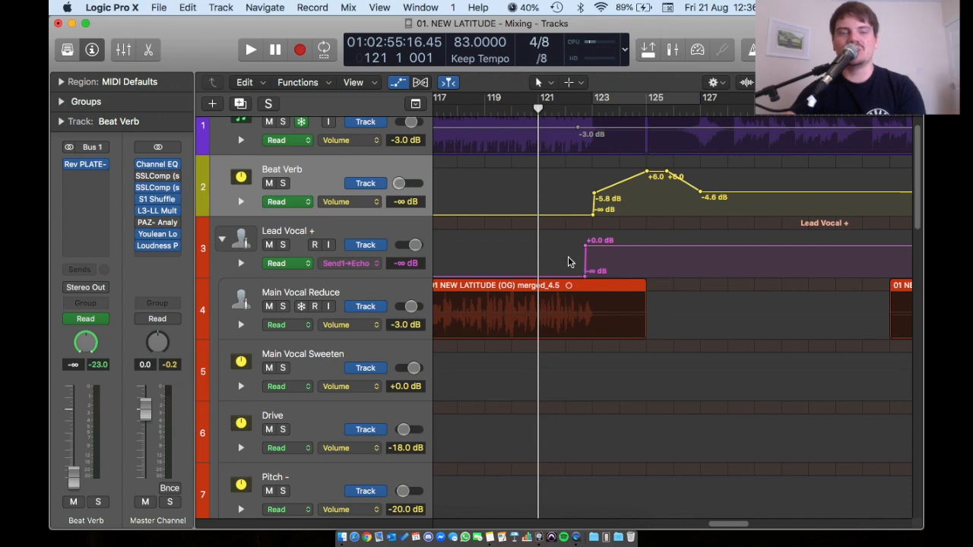
scroll(566, 257, "down", 2)
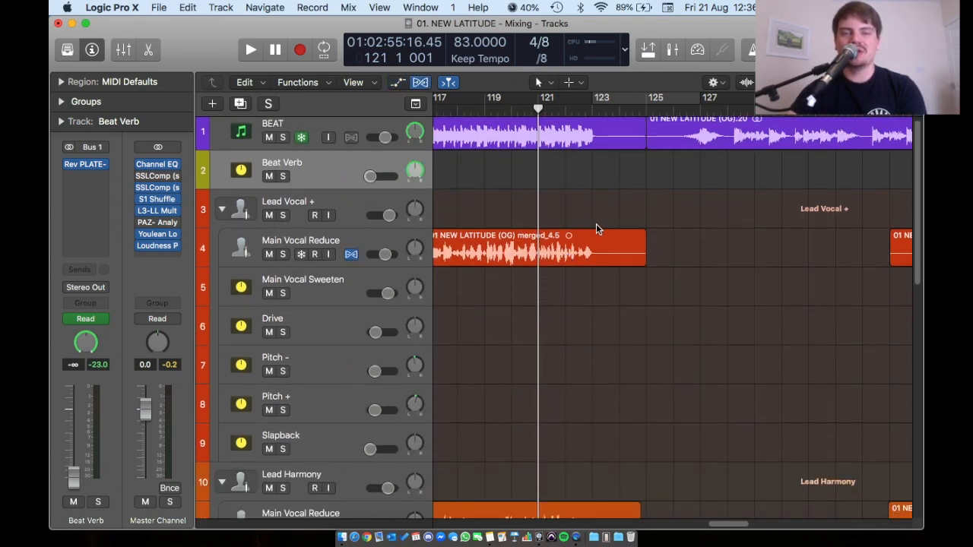
Step: Collapse the Lead Vocal +, Lead Harmony and Lazy Vocal stacks, keeping the automation curves shown
key("a")
key("a")
key("super+Up")
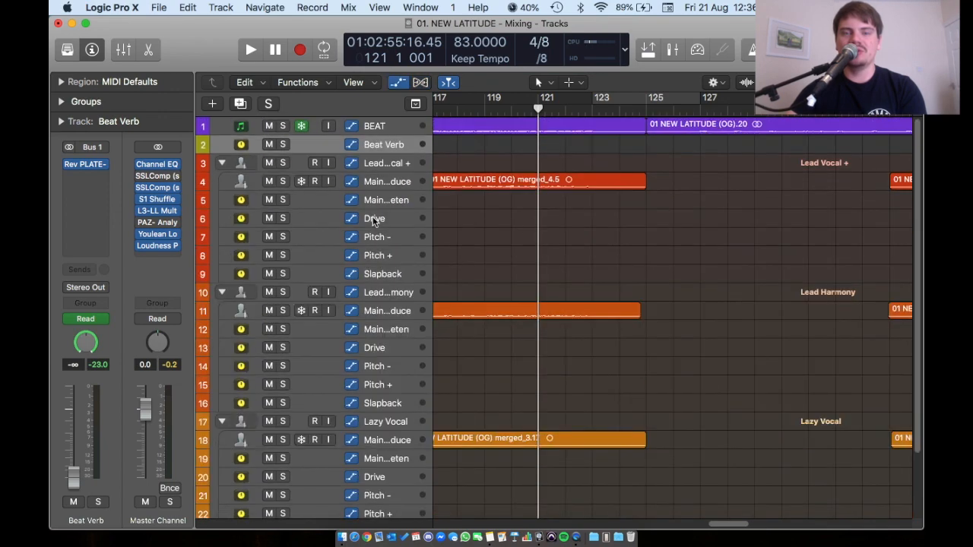
left_click(221, 164)
left_click(222, 183)
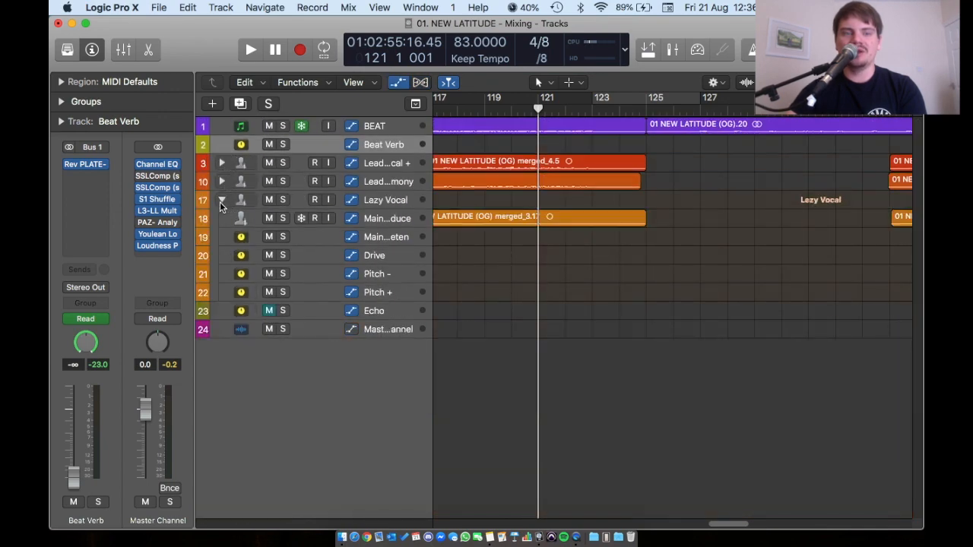
left_click(221, 200)
scroll(666, 200, "up", 5)
key("a")
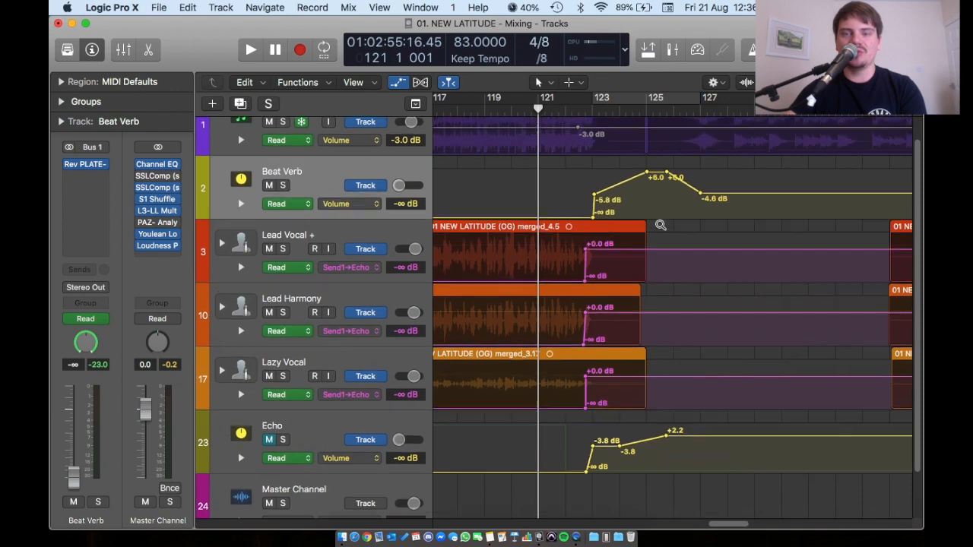
Step: Unmute the Echo track and bring its volume curve and the three vocal stacks' echo sends around bar 123 into close view
scroll(658, 228, "up", 5)
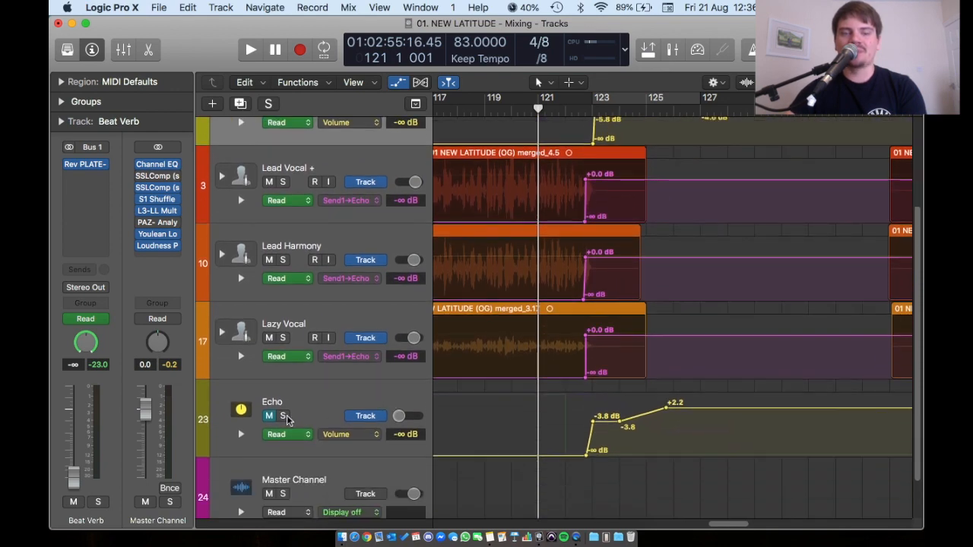
scroll(597, 323, "up", 5)
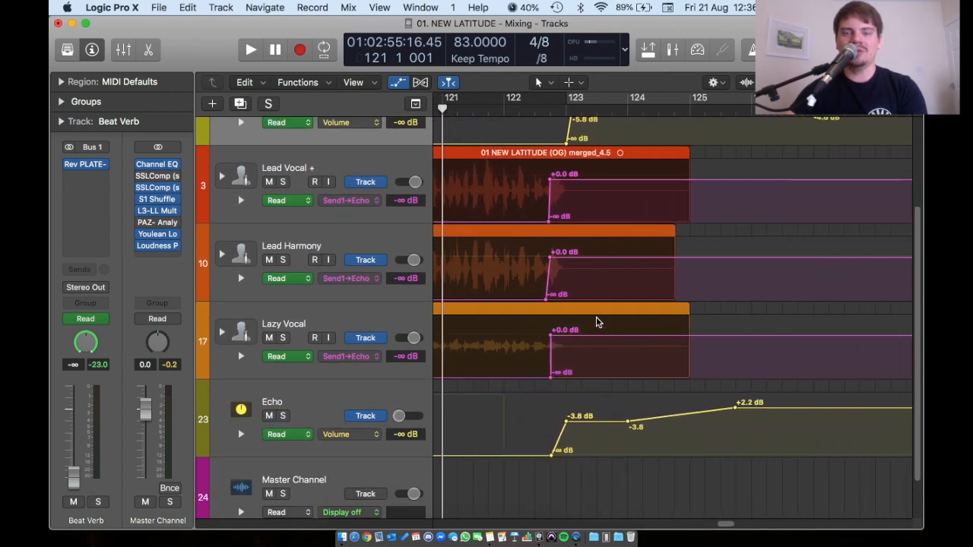
scroll(607, 341, "down", 2)
scroll(524, 149, "up", 1)
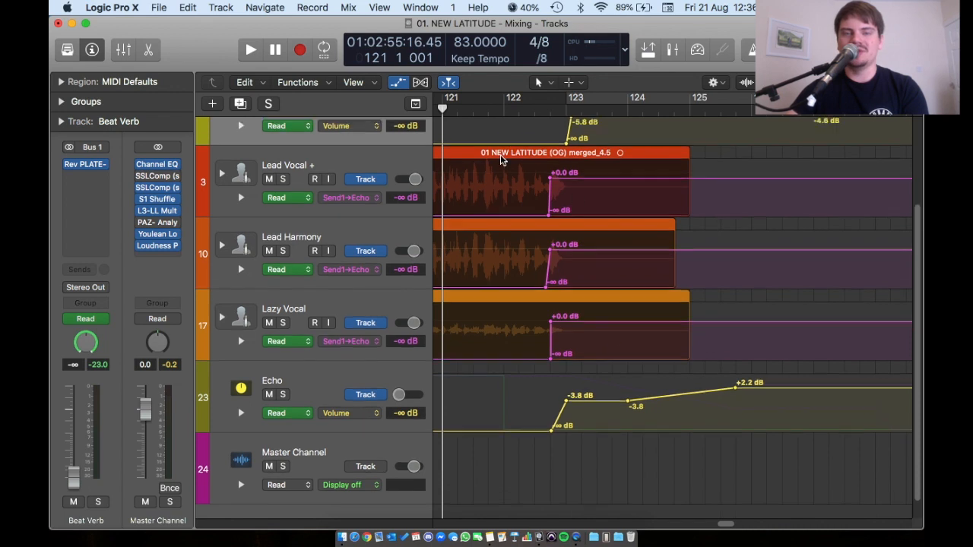
scroll(507, 137, "left", 3)
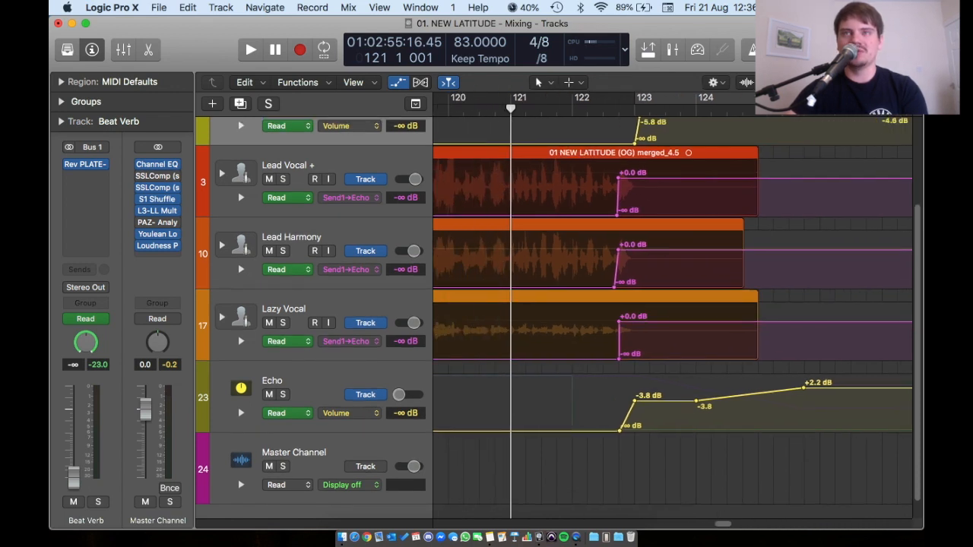
Step: Play from bar 121 through the transition to hear the echo sends and reverb automation together, stopping at bar 128
key("space")
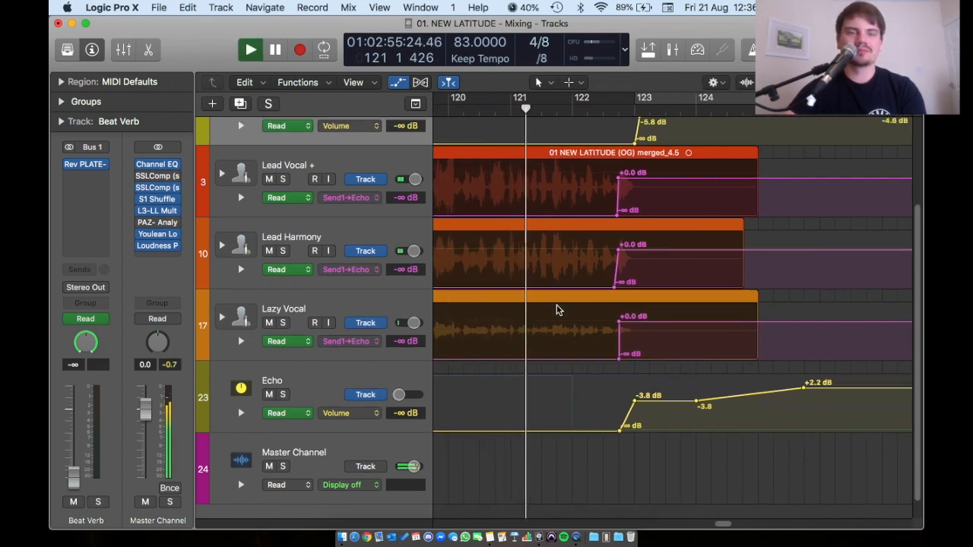
scroll(562, 304, "up", 4)
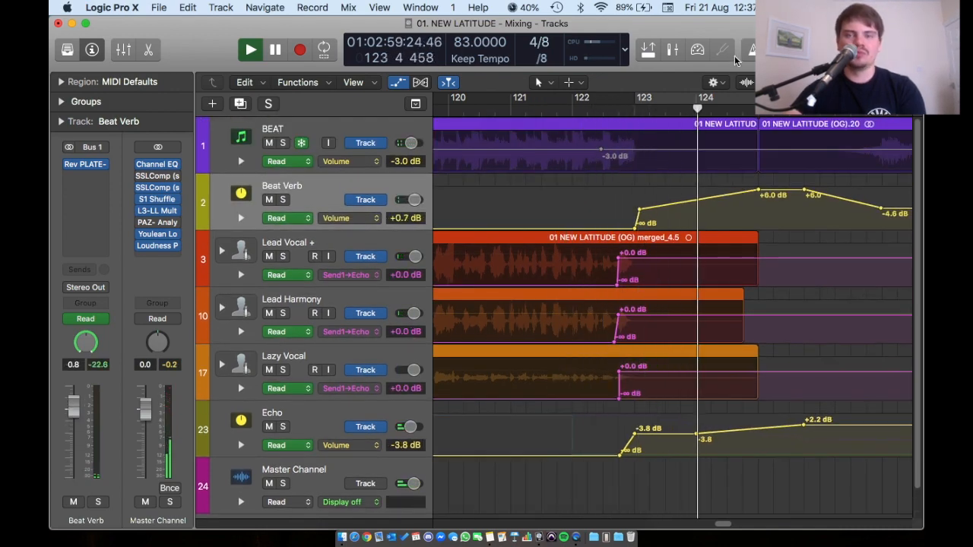
scroll(802, 256, "down", 5)
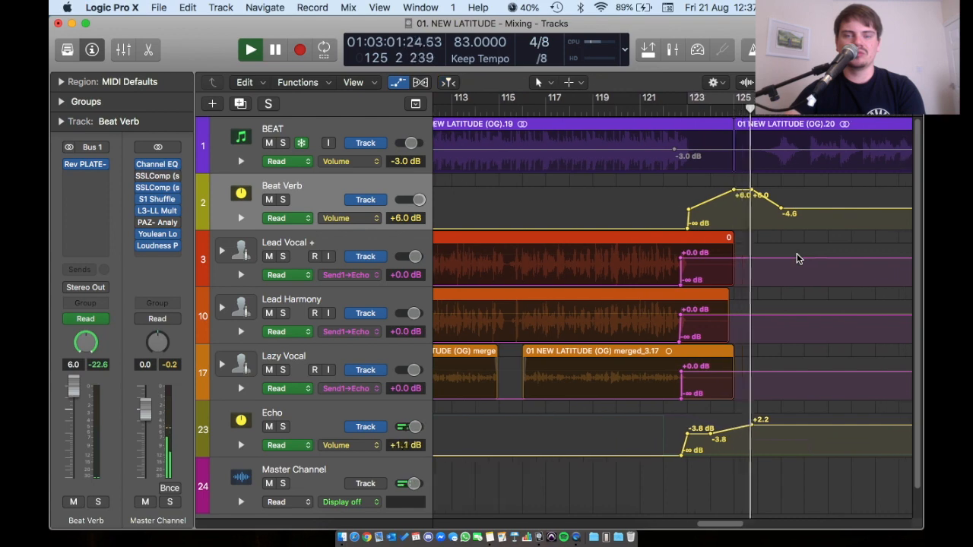
scroll(797, 260, "down", 3)
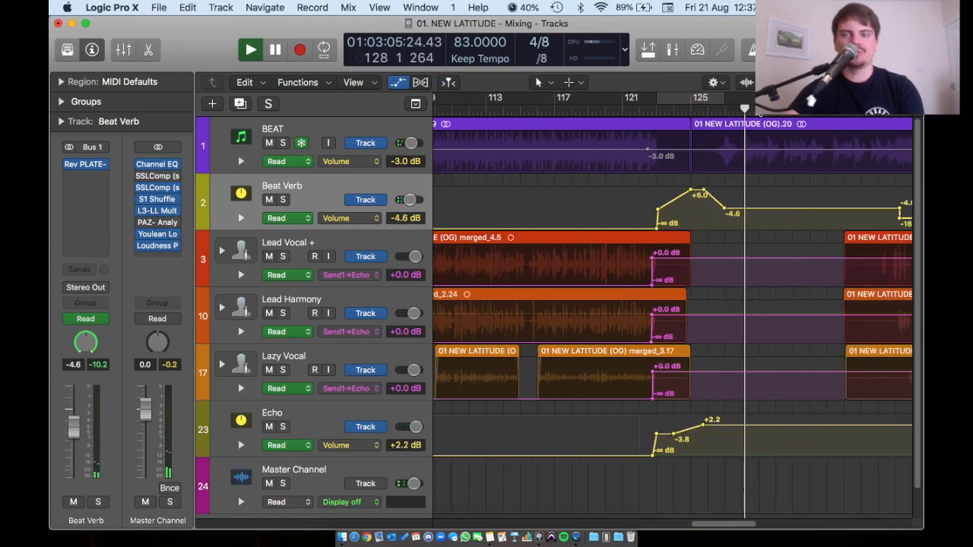
key("space")
Step: Select the Lead Vocal + stack and then the Echo track to inspect their channel strips
left_click(240, 263)
left_click(285, 382)
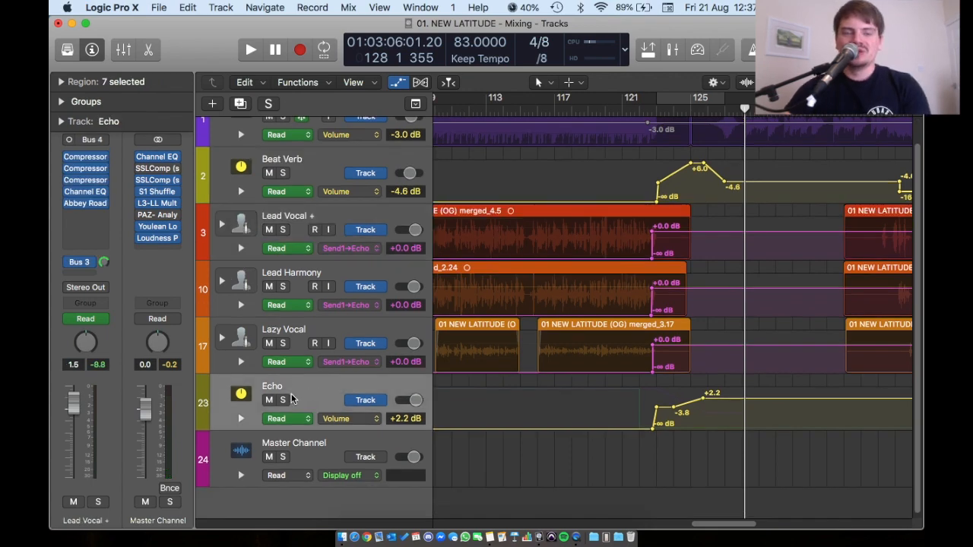
scroll(667, 297, "up", 5)
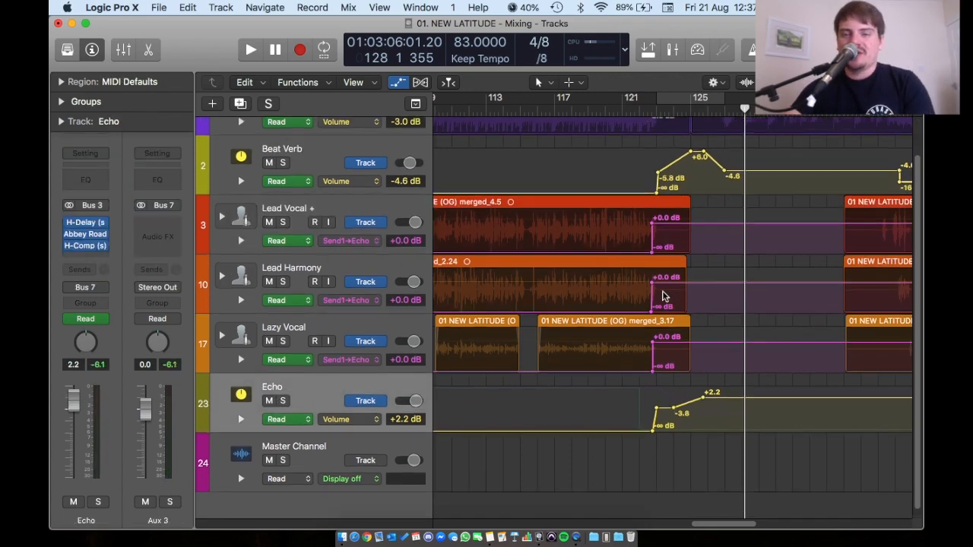
Step: Place the playhead at bar 123 and examine how the vocal echo sends line up with the Echo track's volume rise
left_click(658, 114)
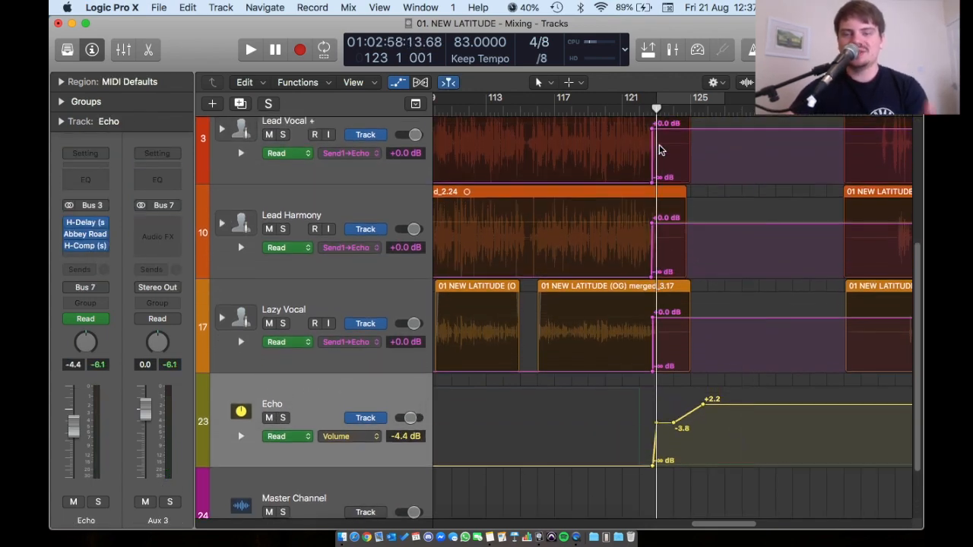
scroll(645, 281, "up", 5)
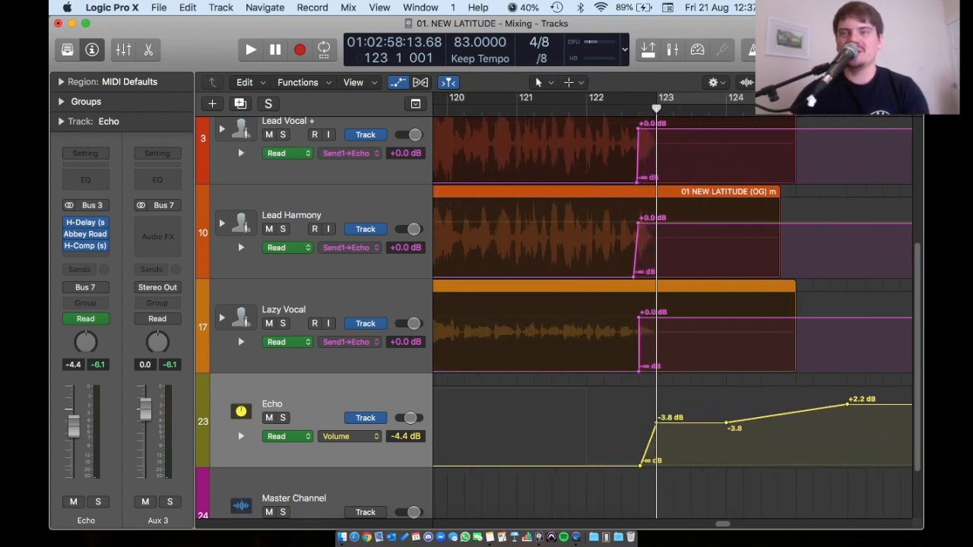
key("super+Up")
key("super+Up")
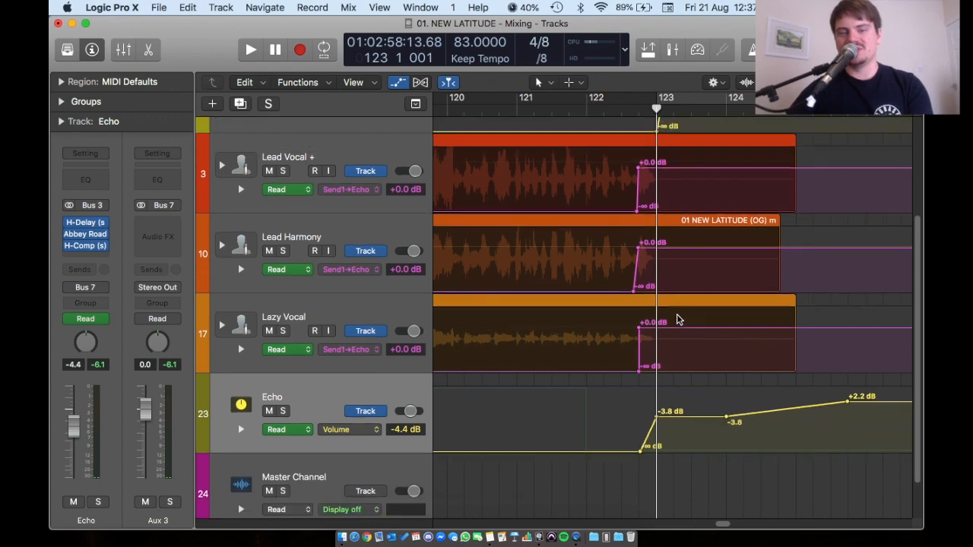
Step: Expand the Echo track's automation lanes to reveal its H-Delay LoPass and H-Delay bypass curves around bar 123
key("super+Left")
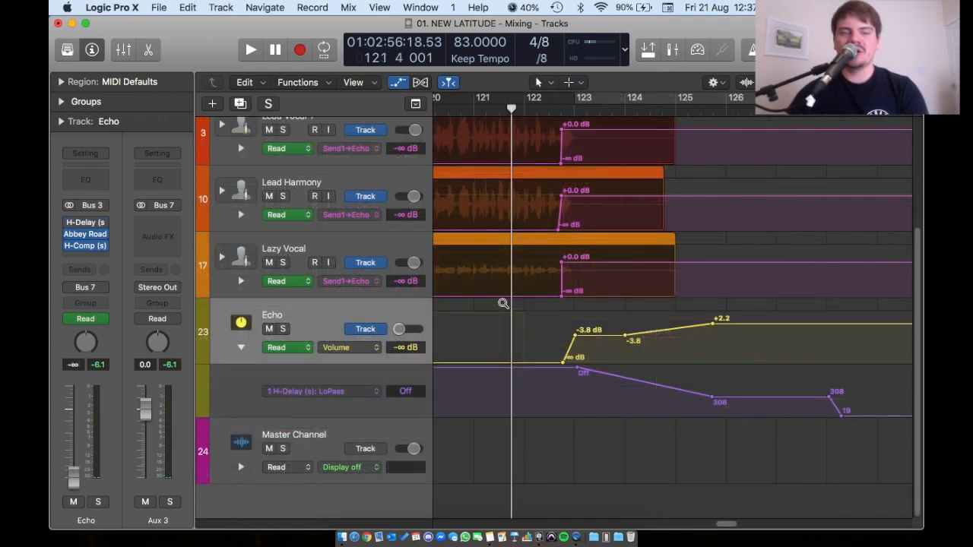
left_click(241, 412)
scroll(523, 367, "right", 3)
scroll(523, 367, "up", 3)
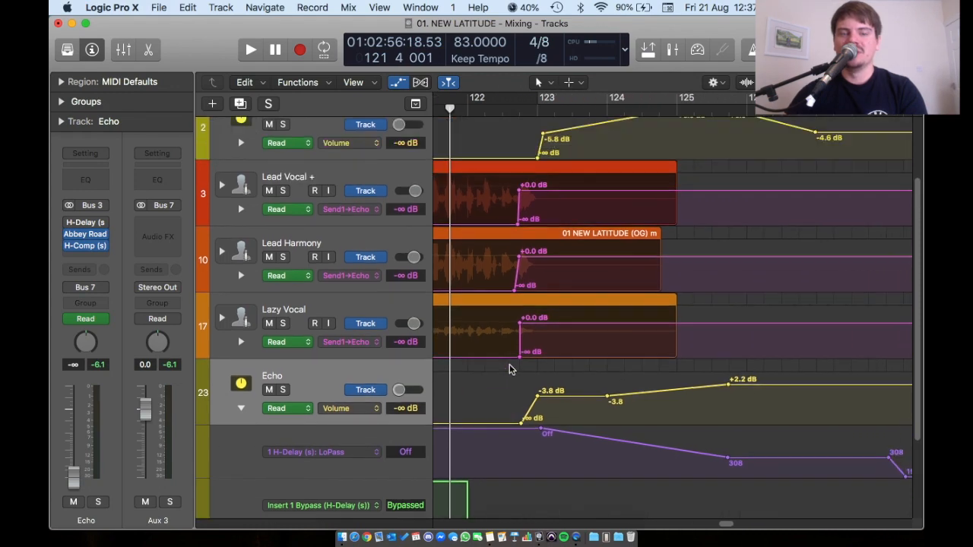
Step: Examine the Echo track's H-Delay bypass and LoPass curves against the vocal echo sends, from the song start through bar 123
scroll(511, 369, "up", 2)
scroll(508, 347, "down", 5)
scroll(517, 369, "left", 3)
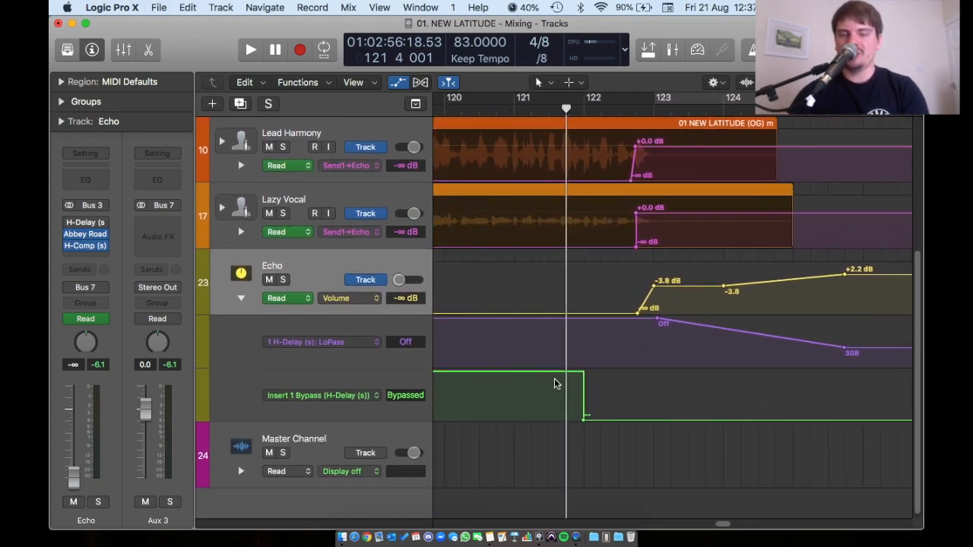
scroll(586, 394, "left", 2)
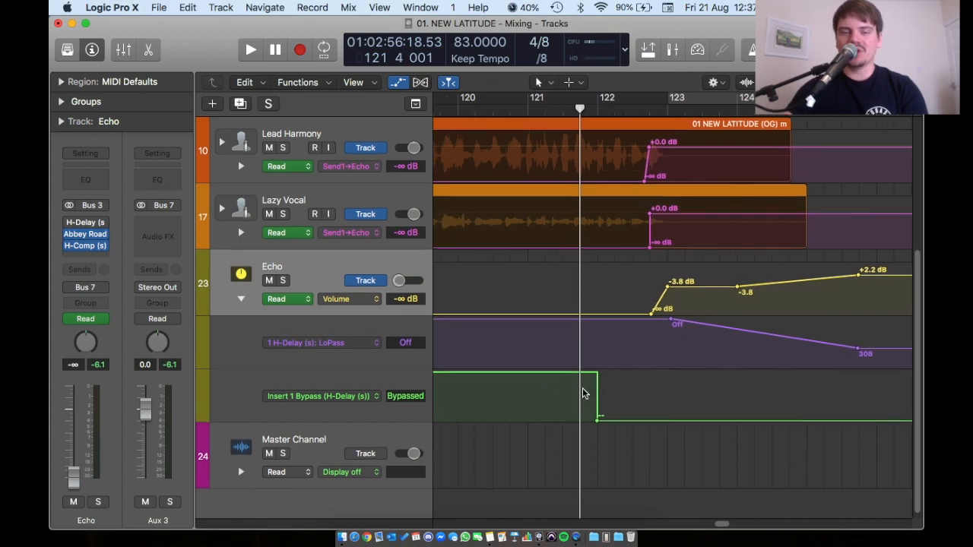
scroll(592, 382, "down", 10)
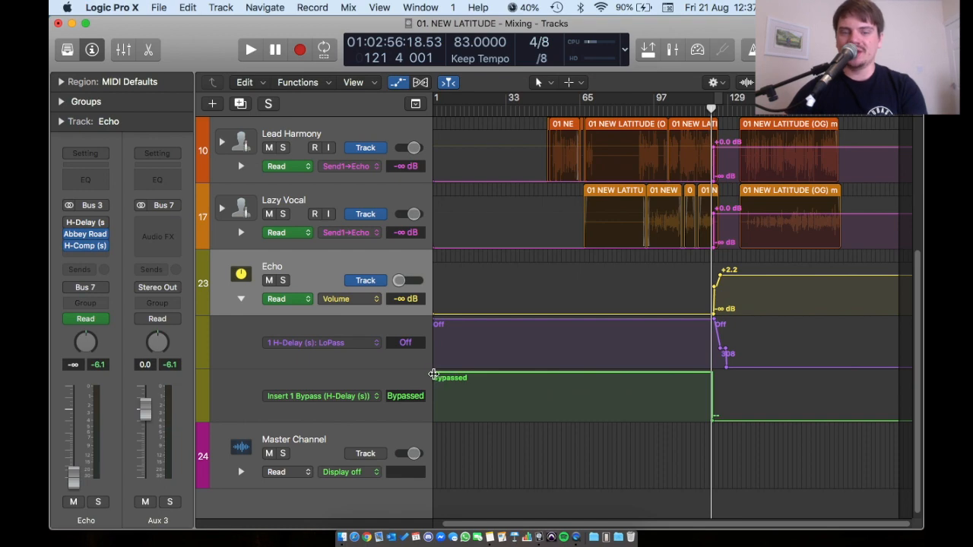
scroll(689, 374, "up", 10)
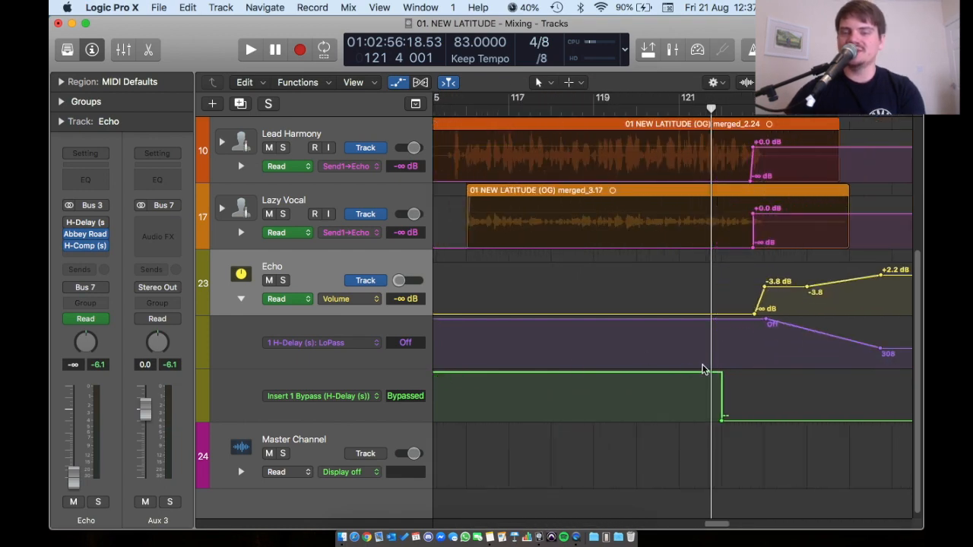
scroll(702, 388, "right", 10)
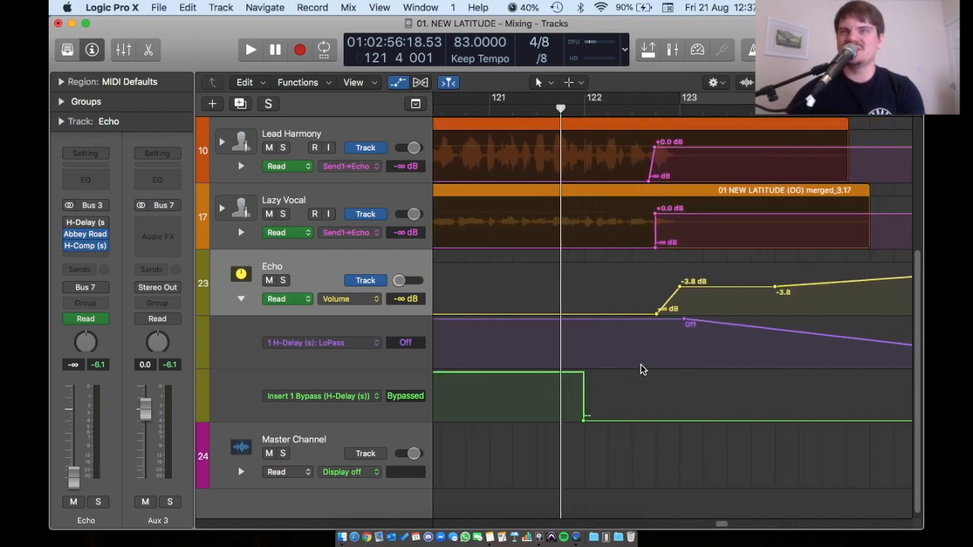
scroll(582, 382, "up", 2)
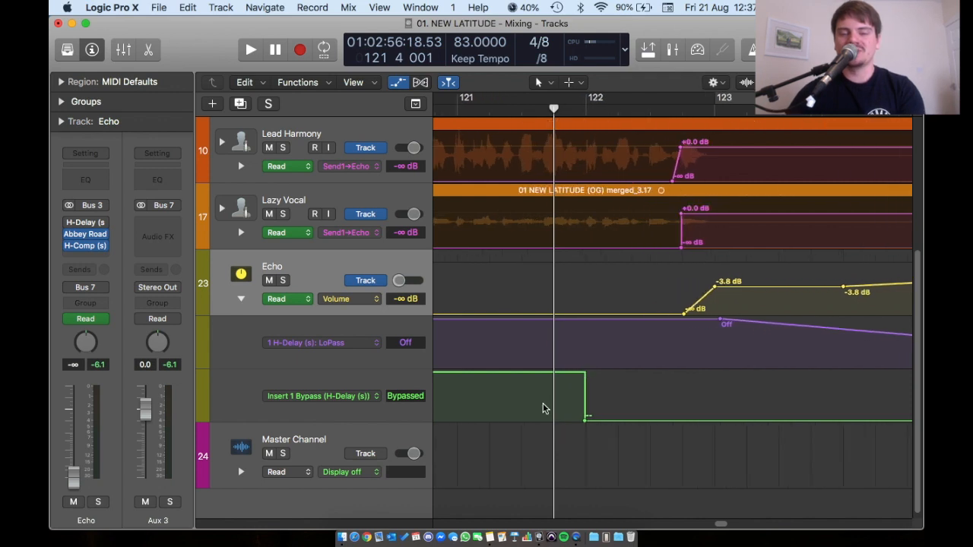
scroll(560, 409, "down", 1)
scroll(578, 365, "up", 1)
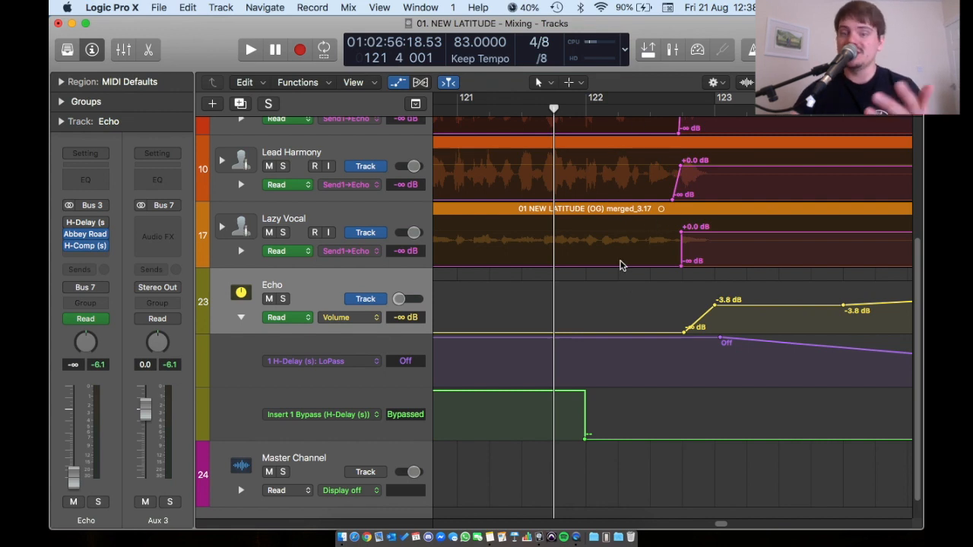
scroll(560, 352, "right", 1)
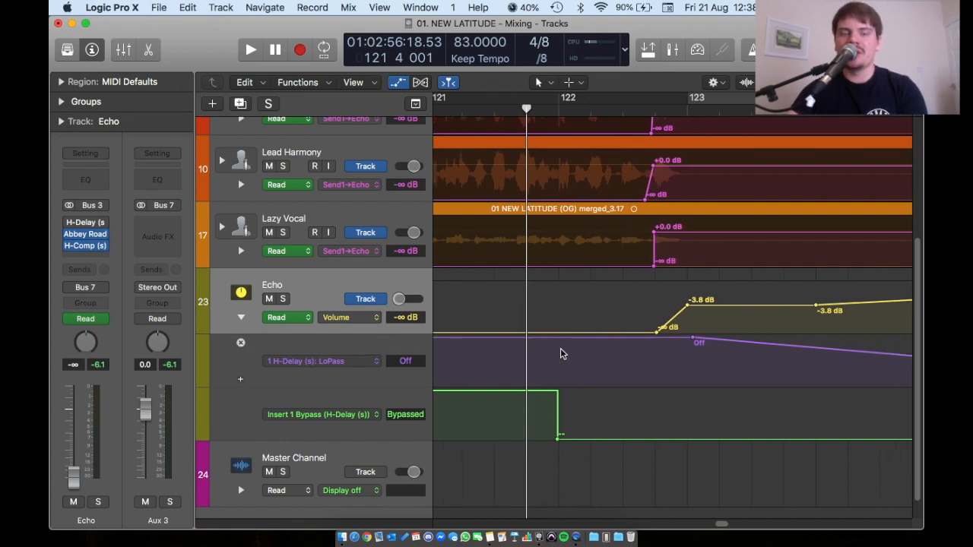
Step: Play the transition from bar 121 past bar 126 to hear the Echo track's volume and low-pass automation, and stop playback
scroll(564, 348, "down", 5)
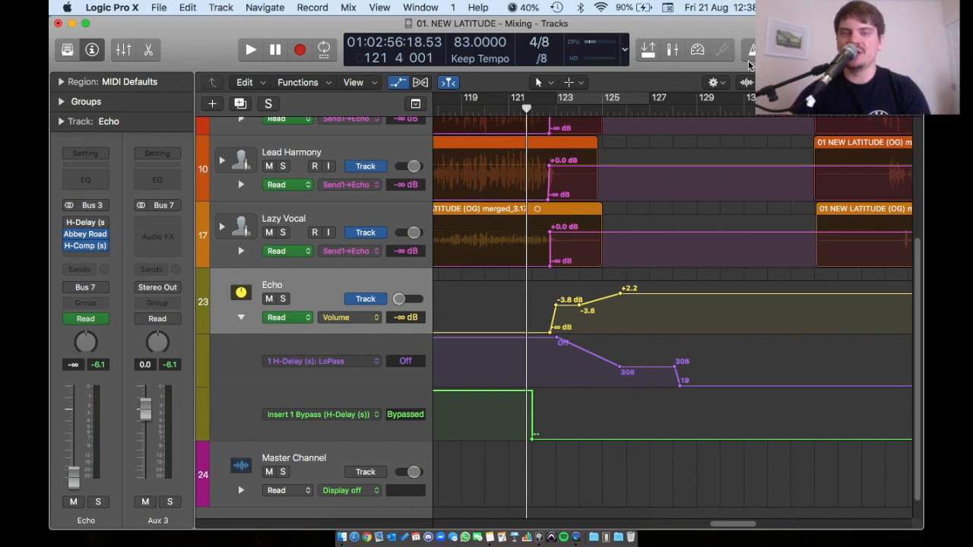
key("space")
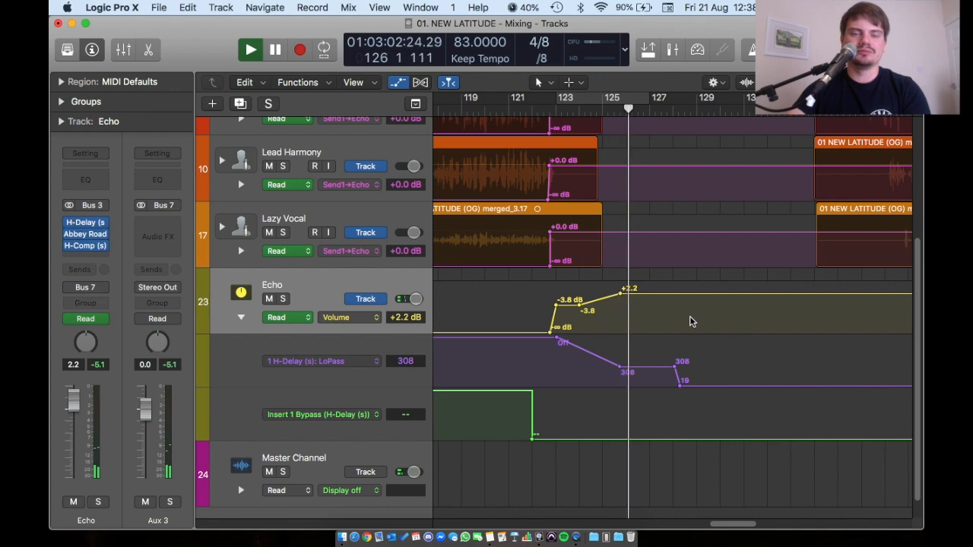
key("space")
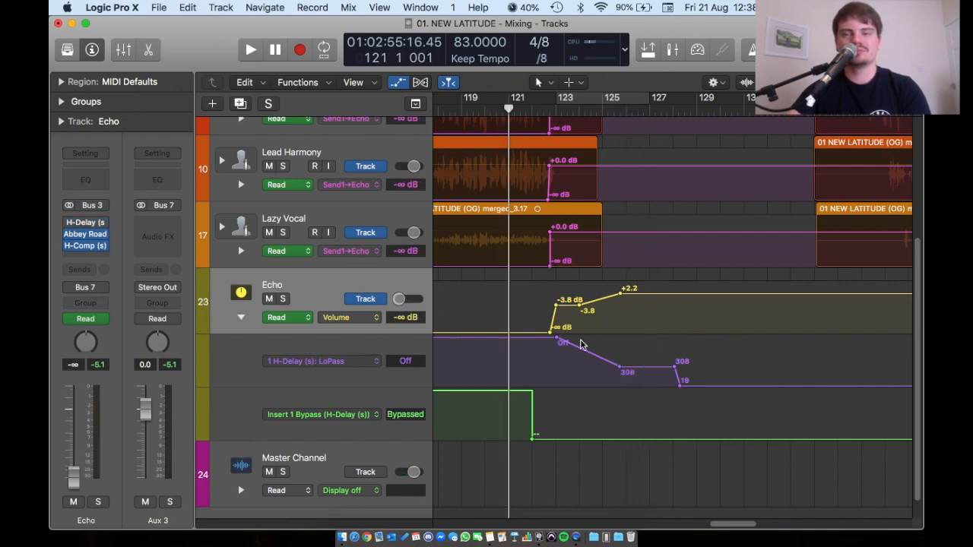
Step: Open the H-Delay plug-in on the Echo track and place its window over the arrangement with its filter knobs in view
left_click(85, 247)
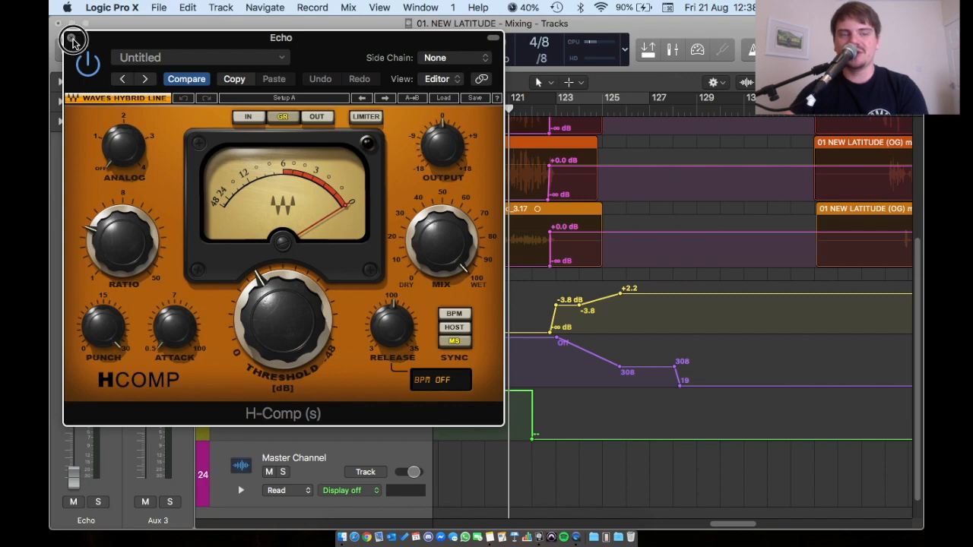
left_click(71, 37)
left_click(84, 221)
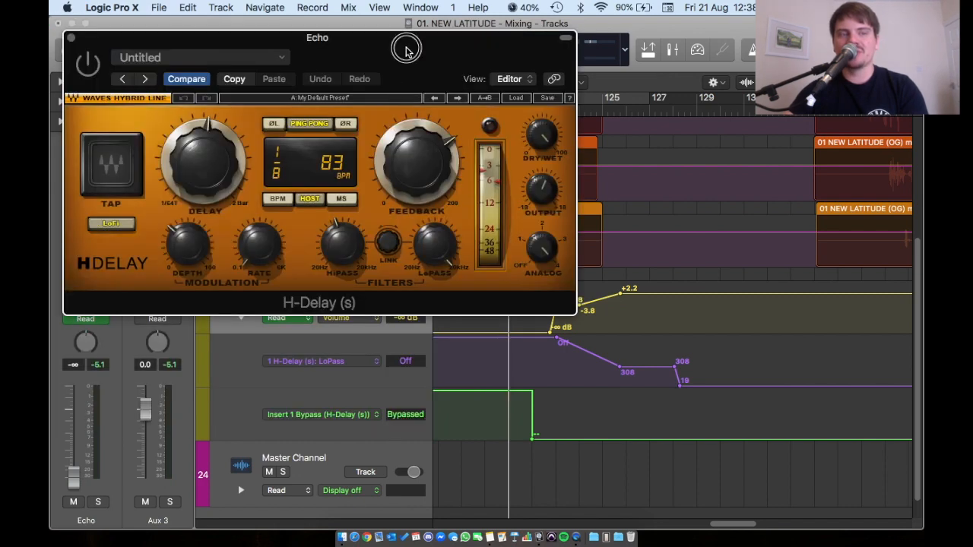
left_click_drag(407, 48, 491, 118)
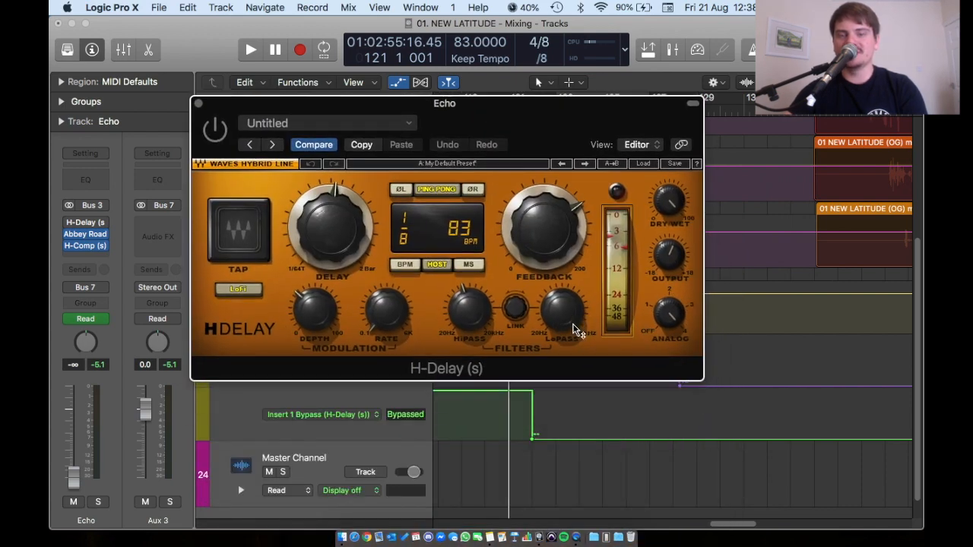
left_click_drag(582, 125, 466, 126)
left_click_drag(552, 122, 607, 146)
Step: Play from bar 121 past bar 126 with H-Delay open to watch its LoPass knob follow the automation, and stop playback
key("space")
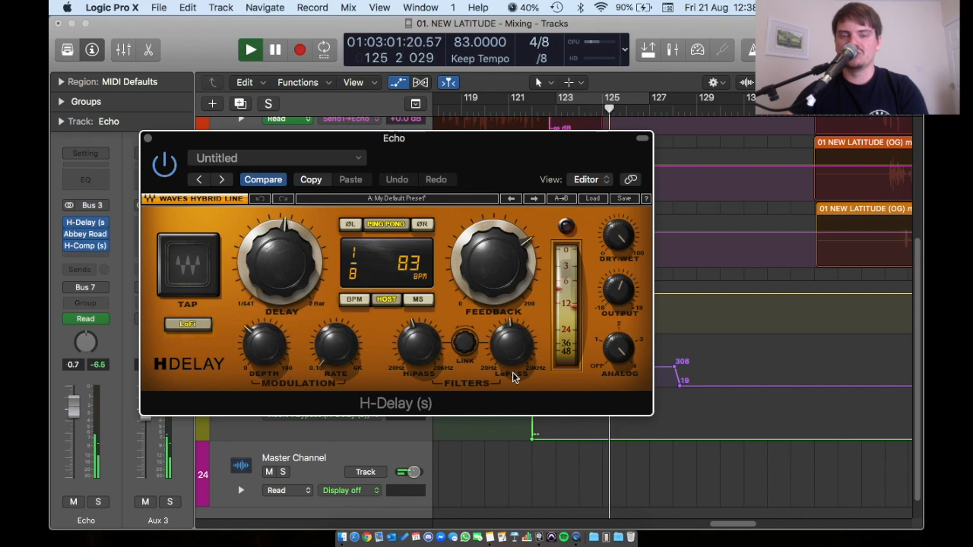
left_click_drag(558, 179, 531, 219)
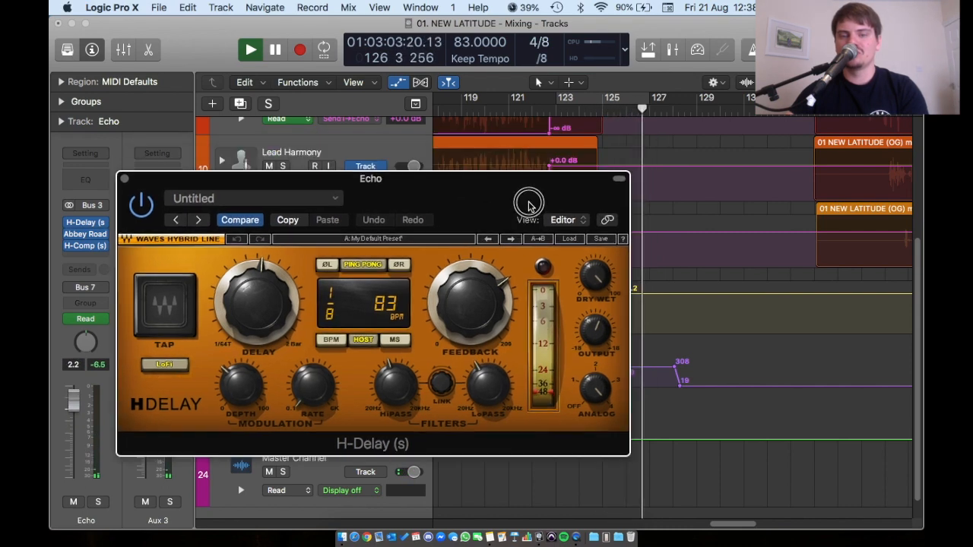
left_click(514, 111)
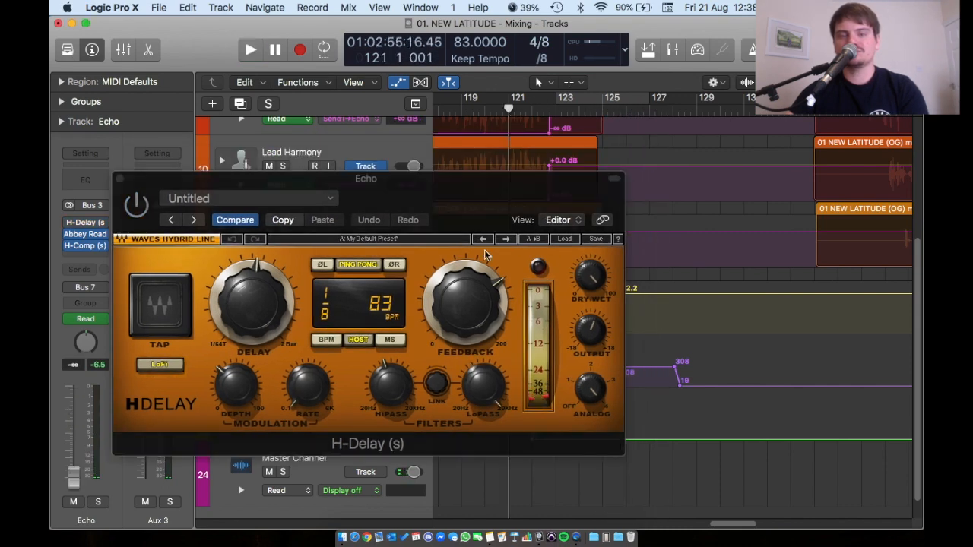
Step: Check the H-Delay feedback value and move the plug-in window clear of the Echo track's volume and LoPass curves
left_click_drag(476, 191, 457, 145)
mouse_move(440, 266)
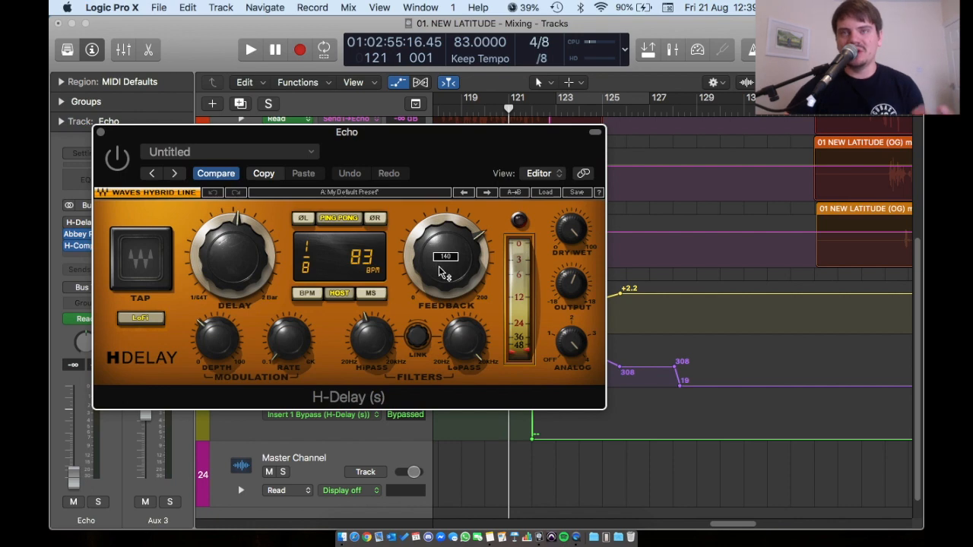
left_click_drag(457, 156, 399, 171)
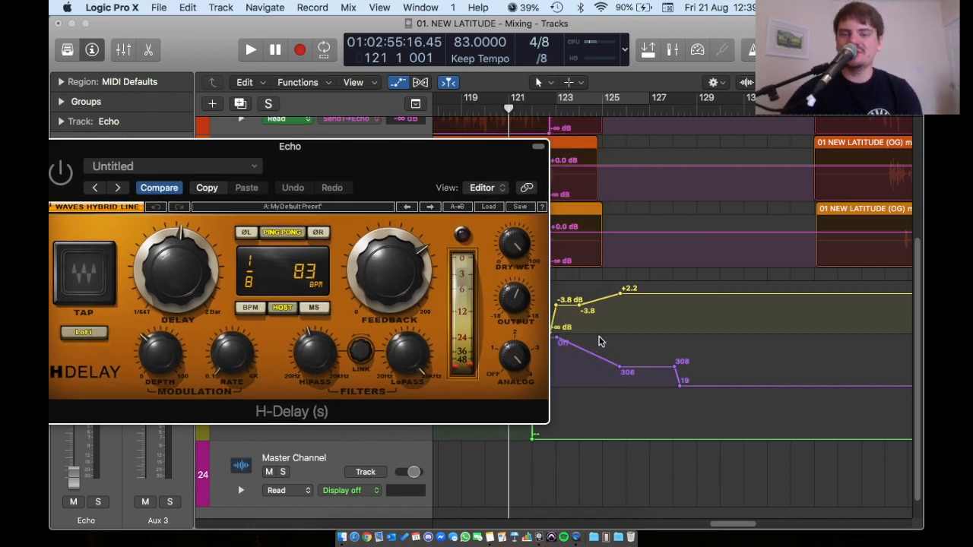
Step: Place the playhead at bar 127 and compare the Beat Verb volume curve with the Echo track's automation, closing H-Delay
scroll(682, 337, "up", 5)
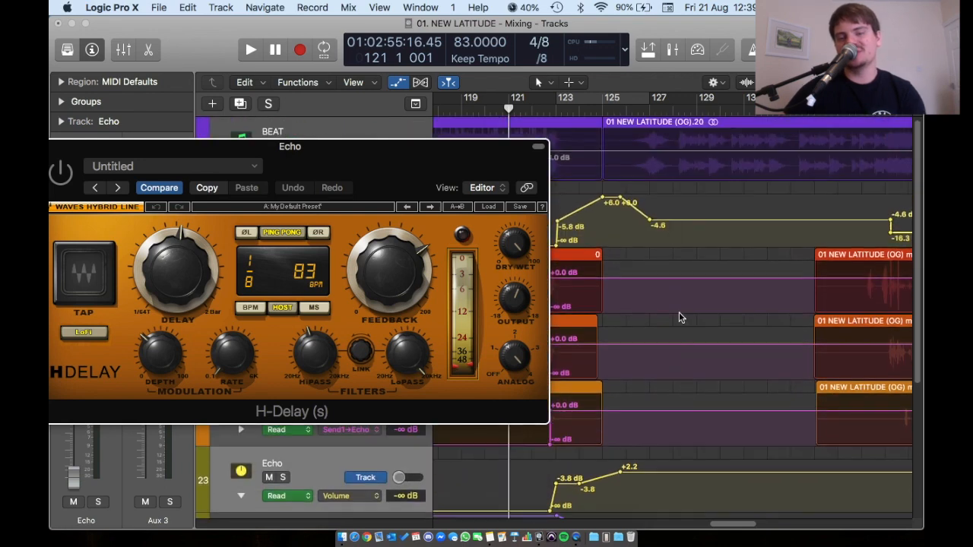
left_click(649, 113)
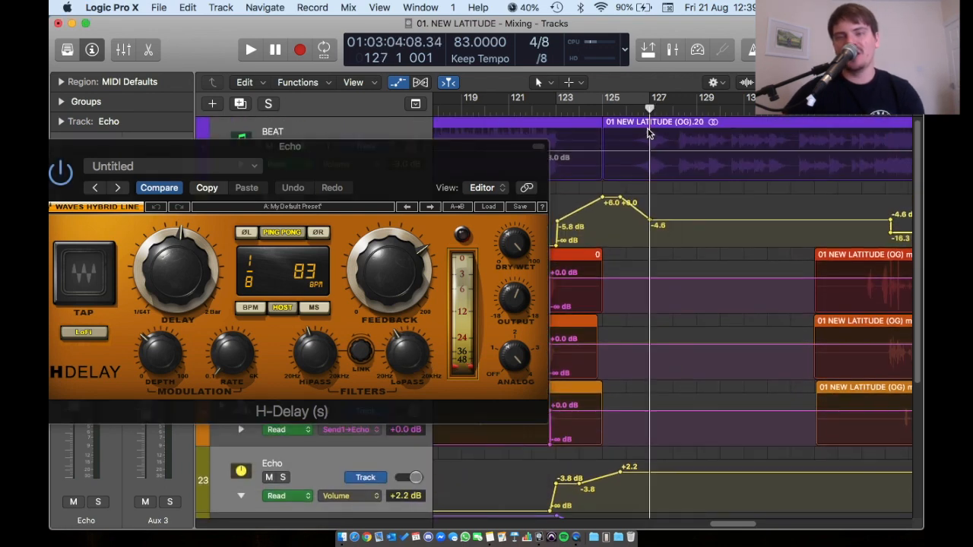
scroll(648, 199, "down", 5)
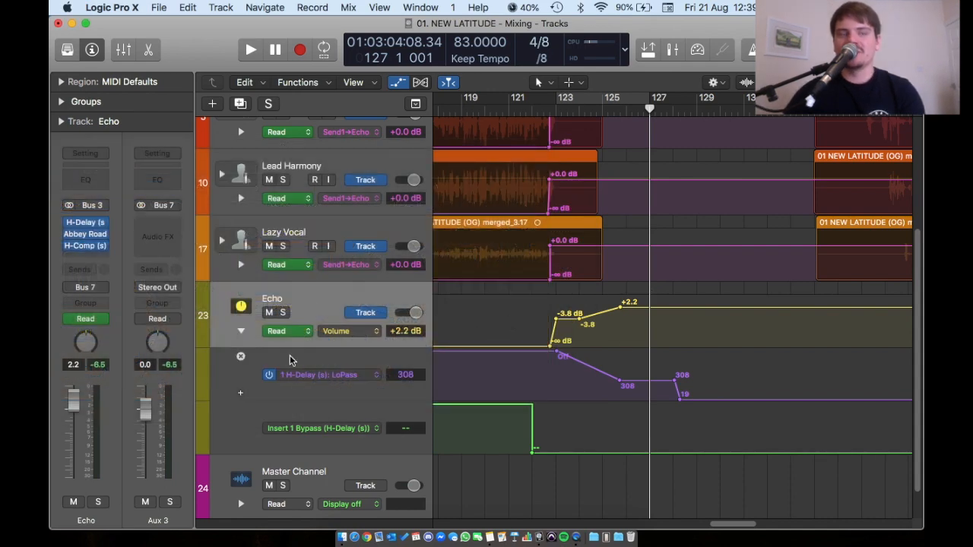
Step: Open the Abbey Road Saturator on the Echo track to inspect its settings
left_click(88, 238)
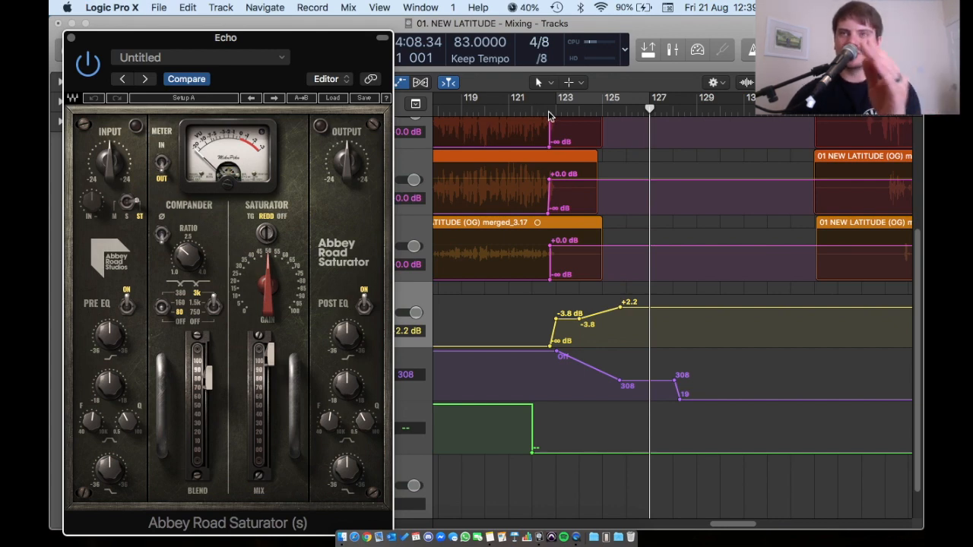
left_click(608, 155)
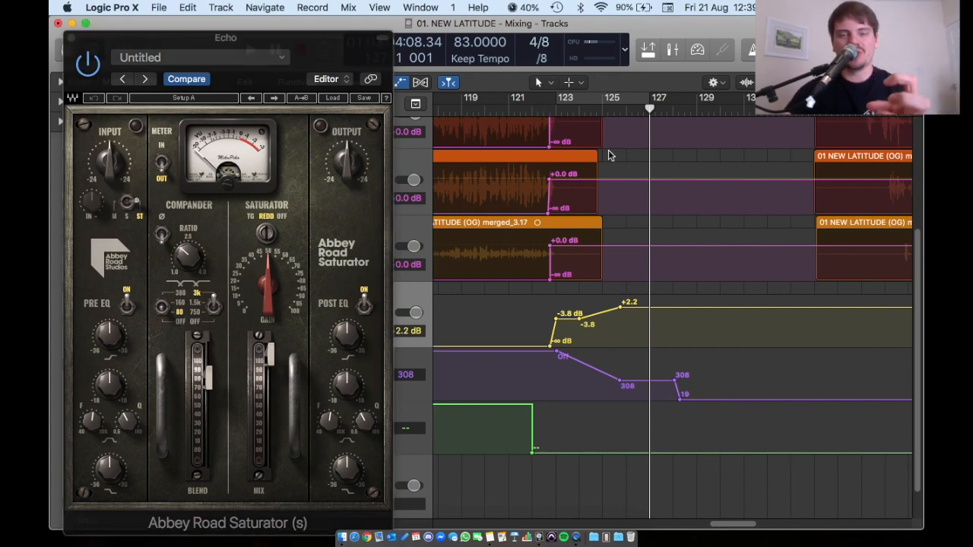
Step: Play from bar 122 to bar 127 with the reverb and echo automation in view, and close the Abbey Road Saturator
left_click(531, 113)
scroll(601, 176, "up", 5)
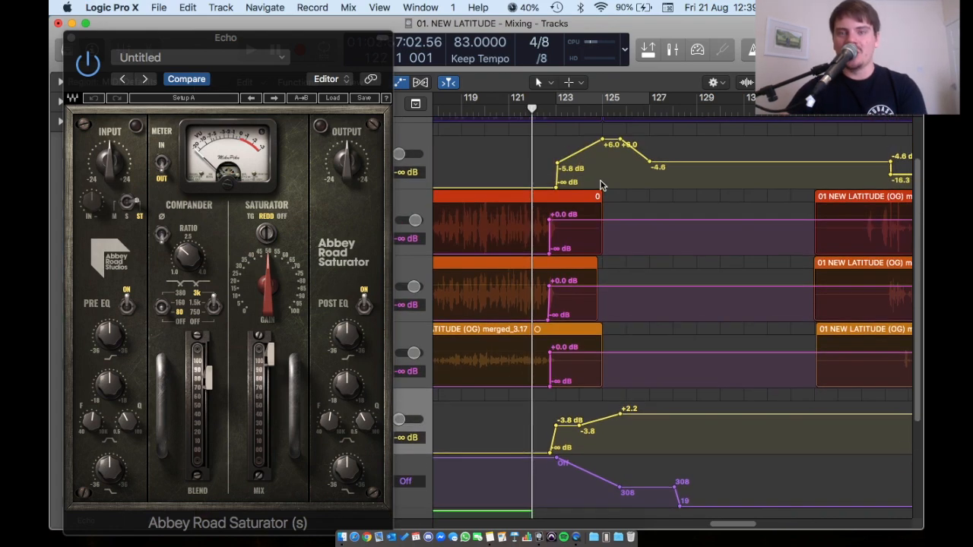
key("super+Up")
key("super+Up")
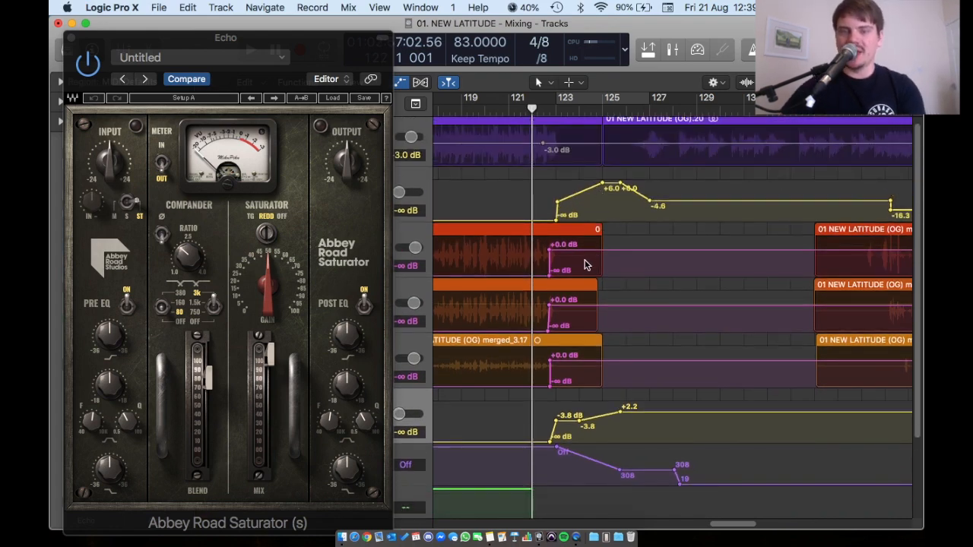
key("space")
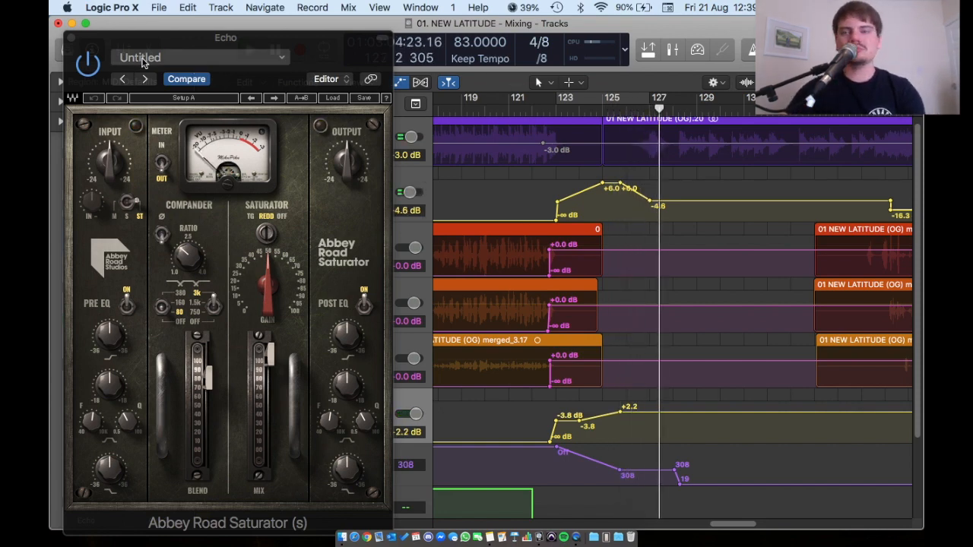
left_click(71, 38)
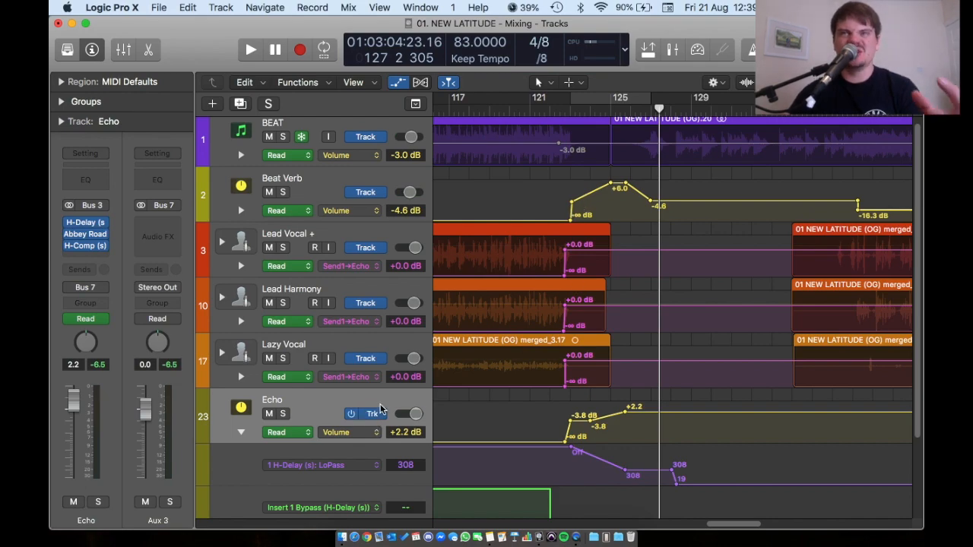
Step: Collapse the Echo track's extra automation lanes and bring the Beat Verb, vocal send and Echo volume curves into a wider view
scroll(631, 344, "up", 2)
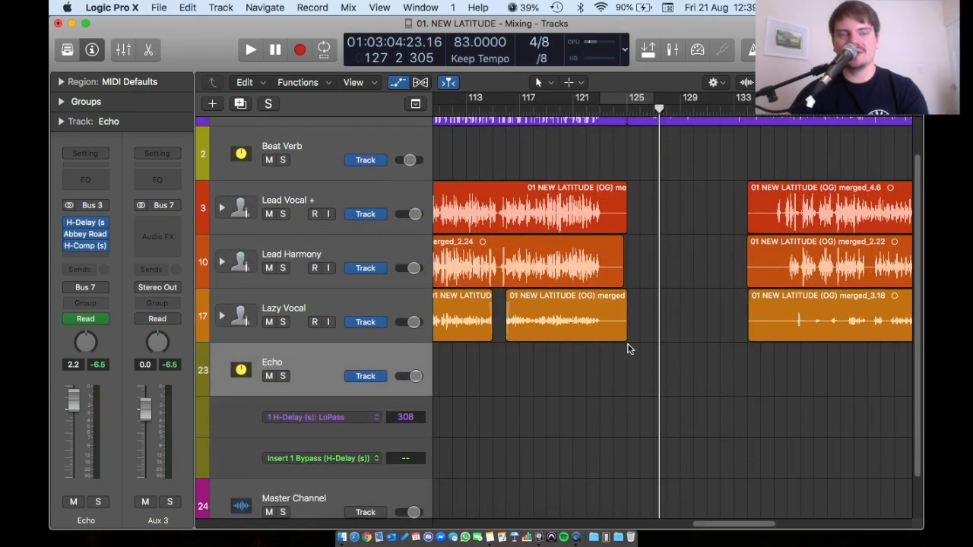
key("a")
scroll(631, 349, "left", 2)
scroll(638, 353, "down", 3)
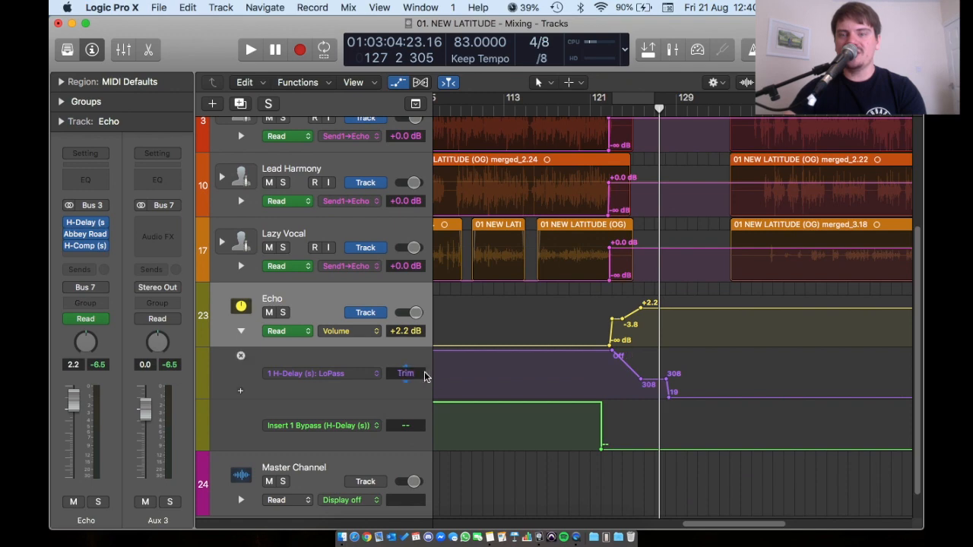
left_click(241, 331)
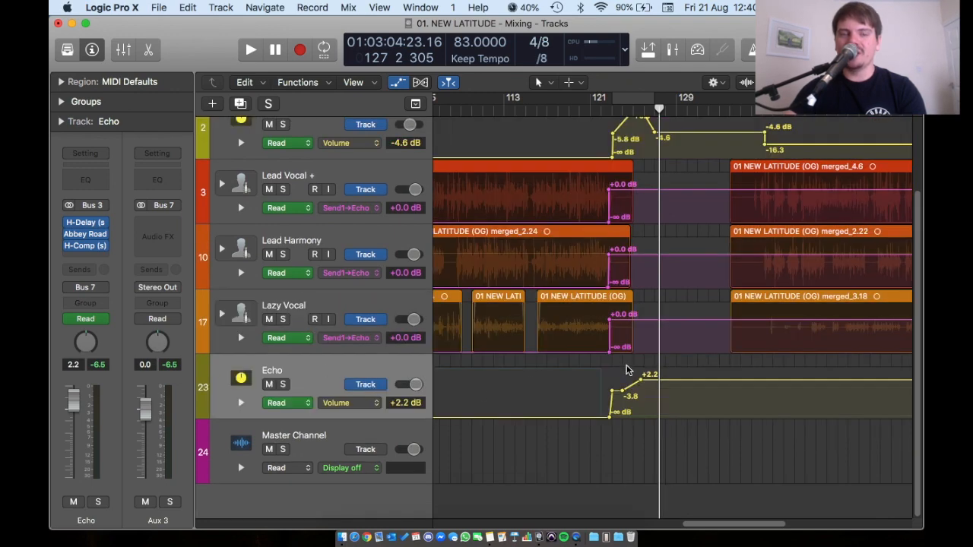
scroll(632, 289, "up", 2)
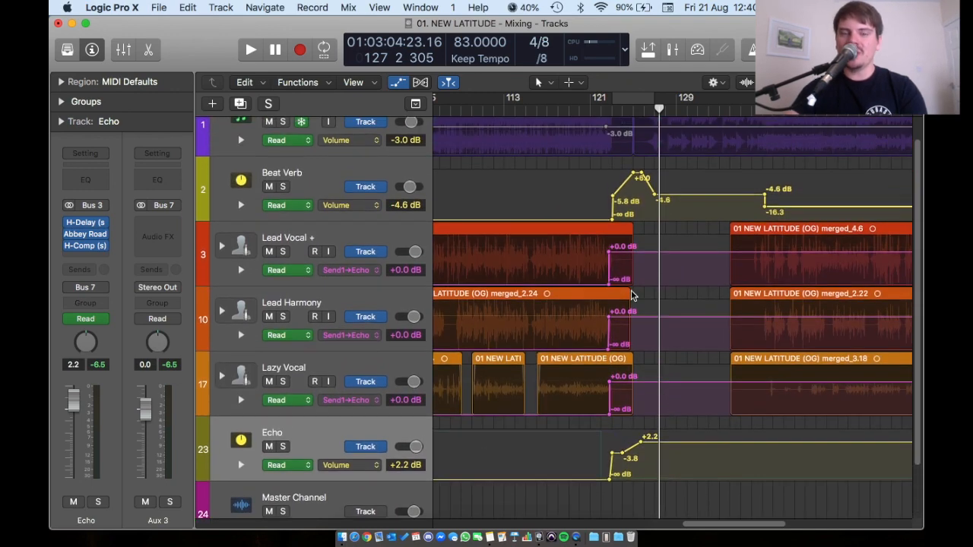